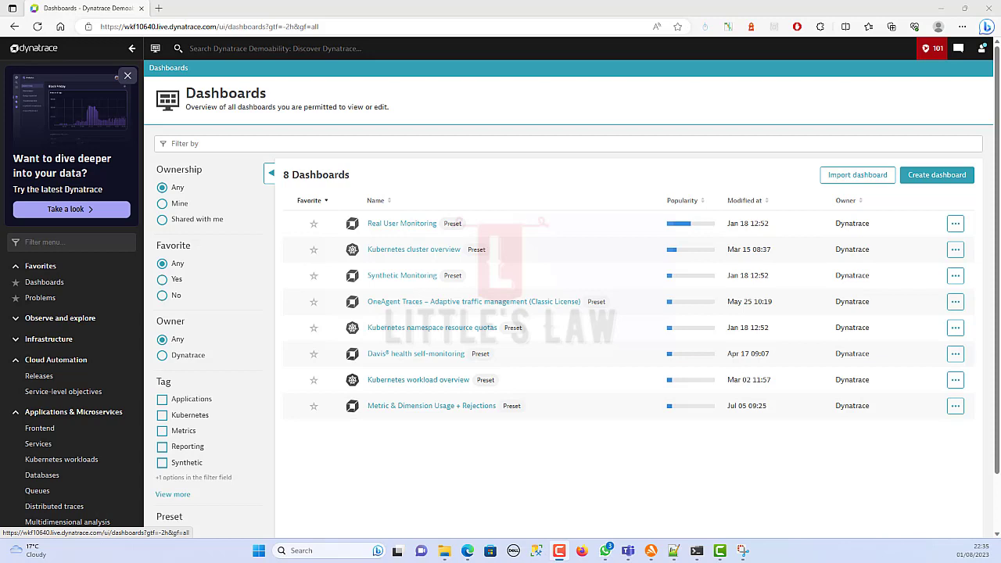
Open the TradeManagement database on host db and browse the metrics offered for its response time and throughput charts
click(35, 477)
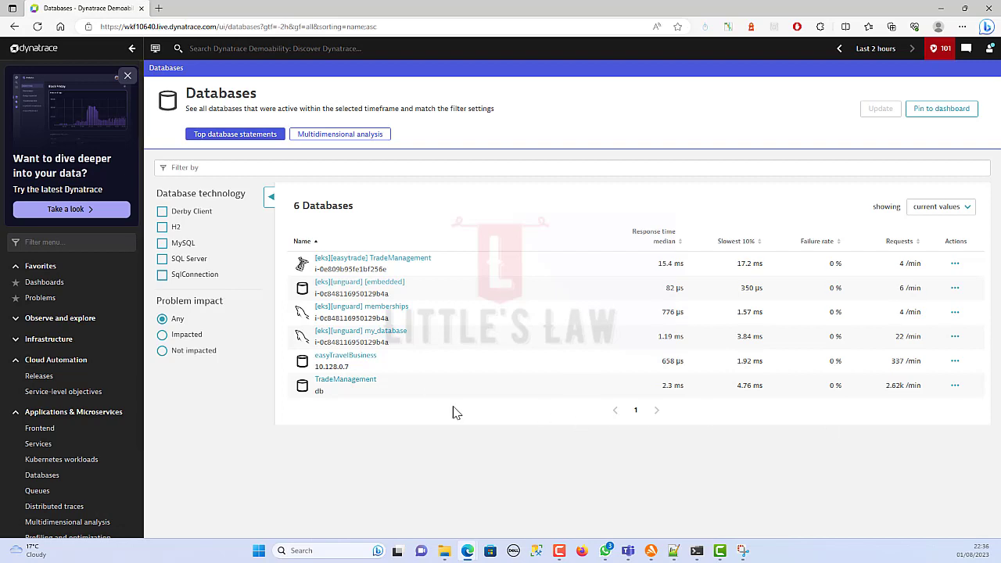
click(352, 388)
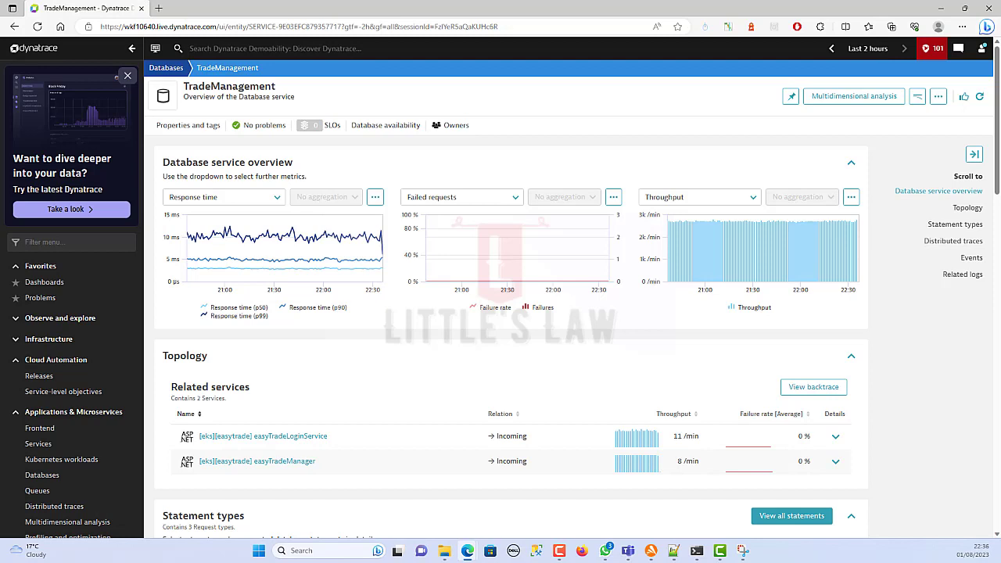
click(219, 195)
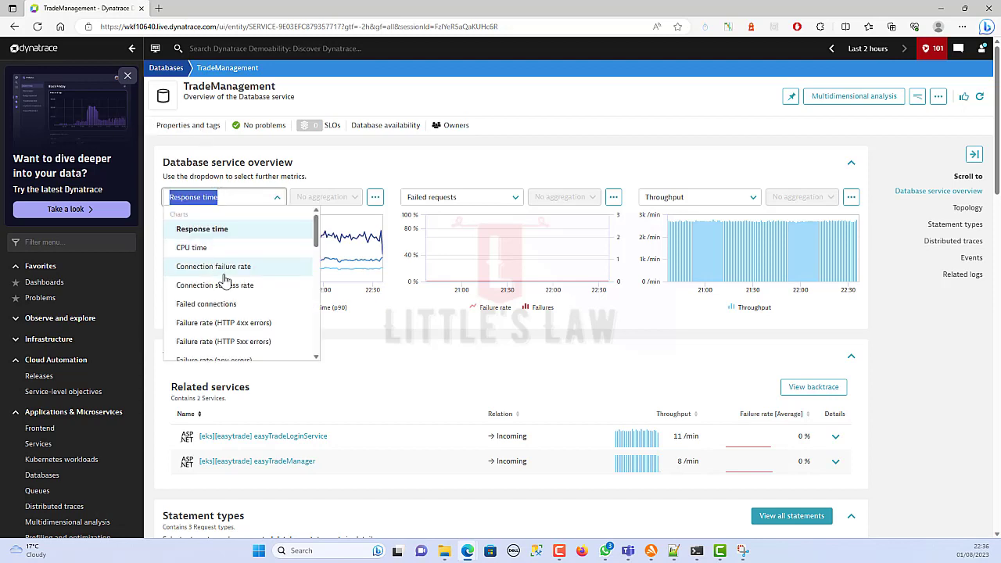
scroll(226, 282, down, 2)
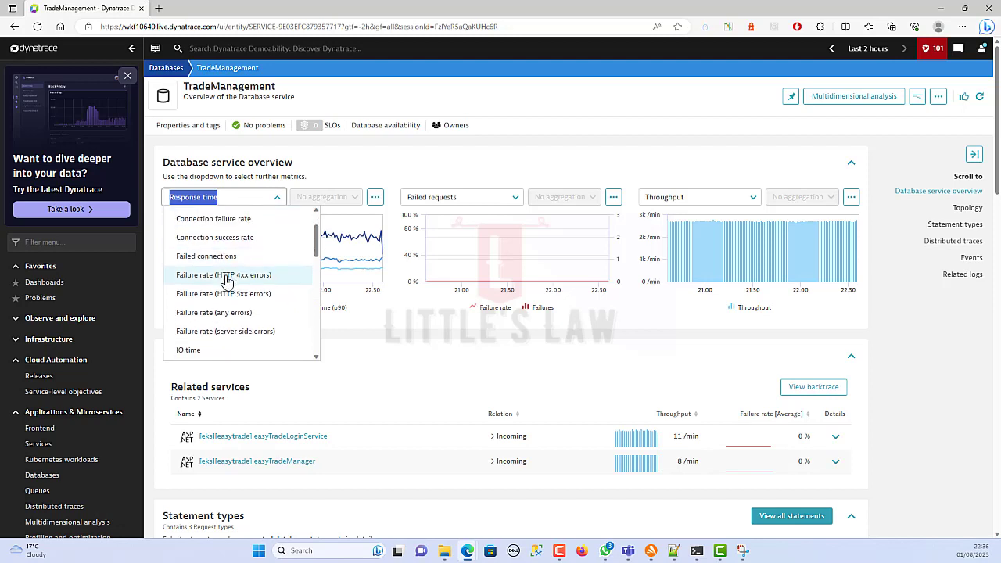
scroll(227, 282, down, 1)
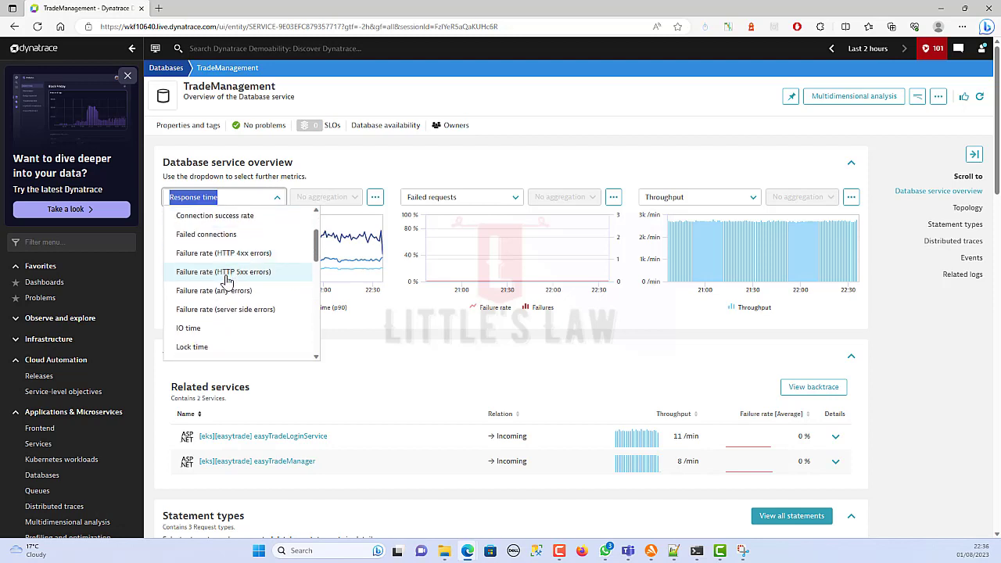
scroll(235, 280, down, 1)
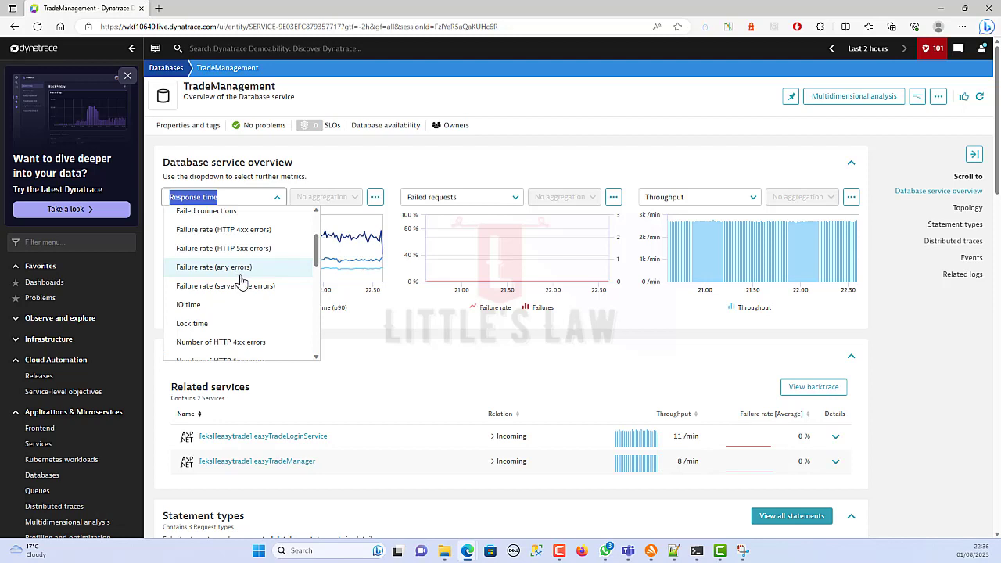
scroll(243, 279, down, 3)
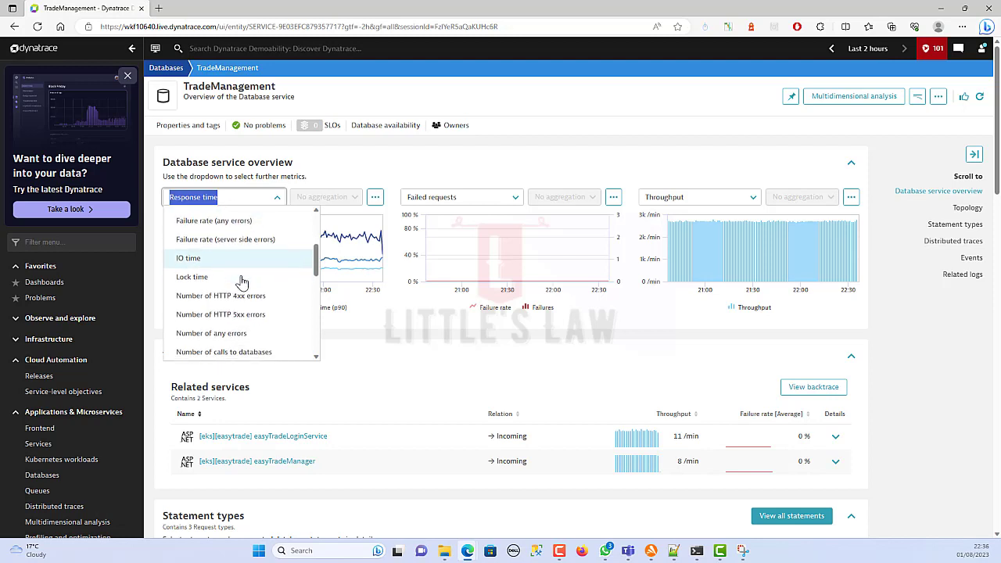
click(664, 200)
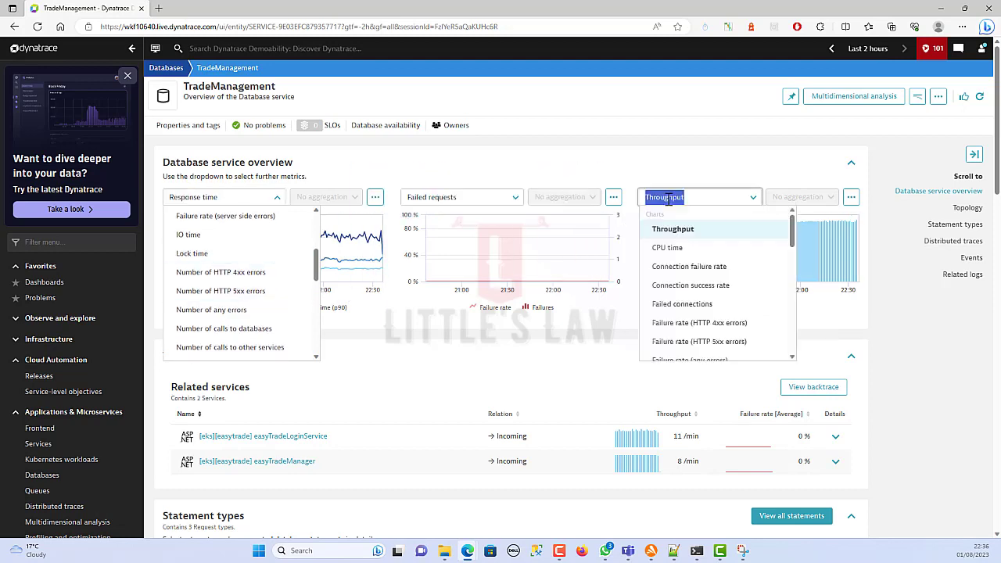
scroll(664, 247, down, 1)
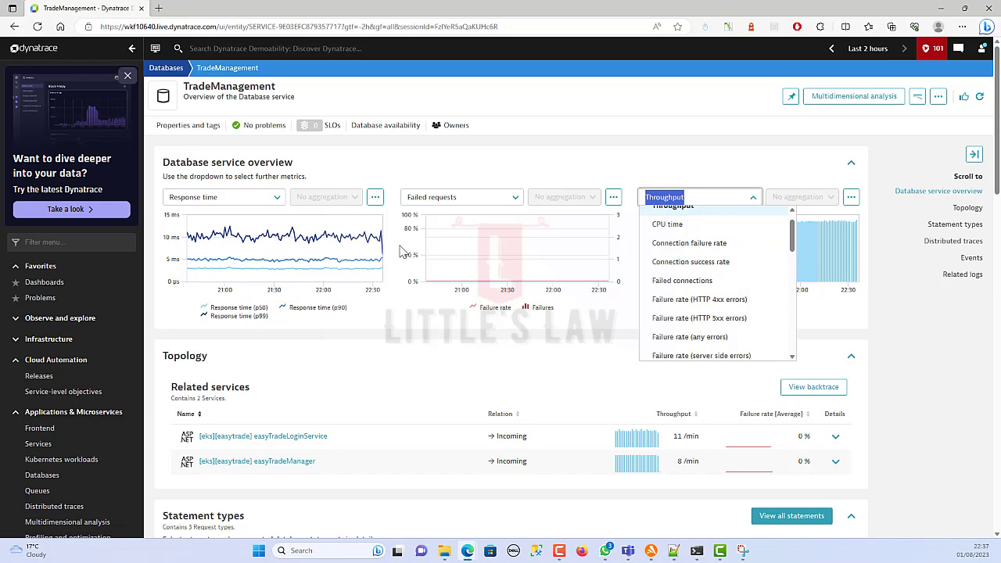
Review the related services, statement types and distributed traces of the TradeManagement database
scroll(400, 250, down, 3)
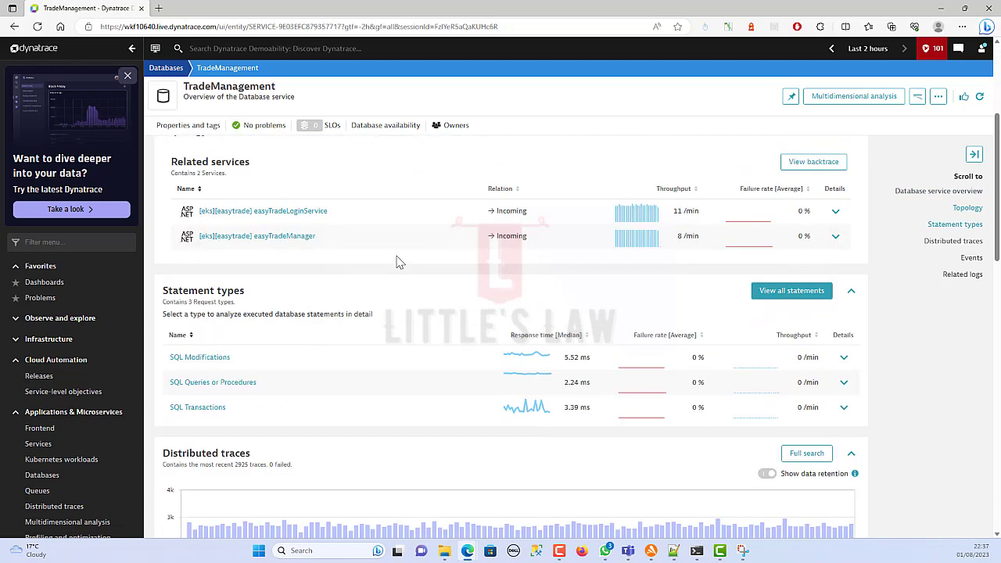
scroll(397, 261, down, 2)
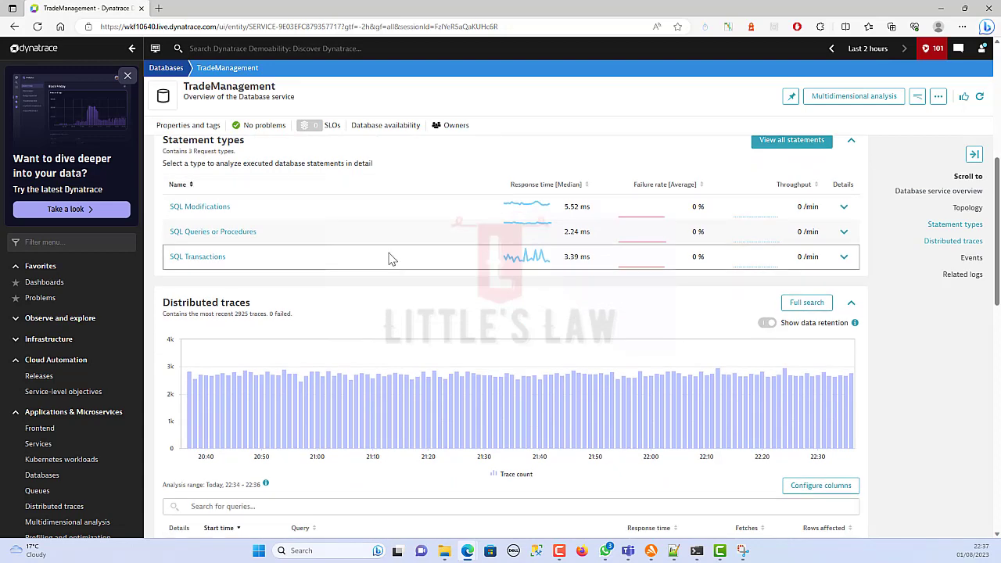
scroll(384, 235, down, 4)
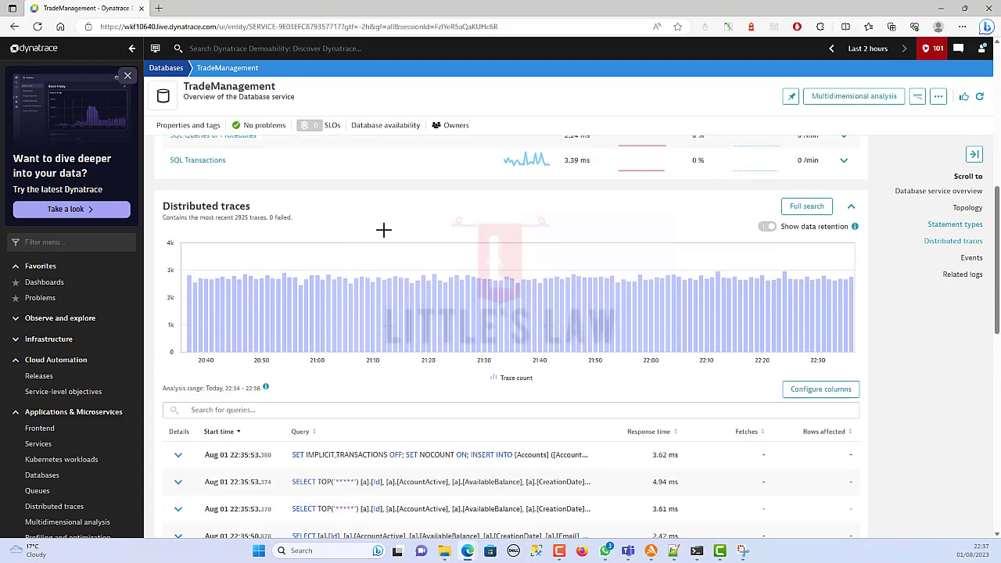
scroll(383, 230, down, 1)
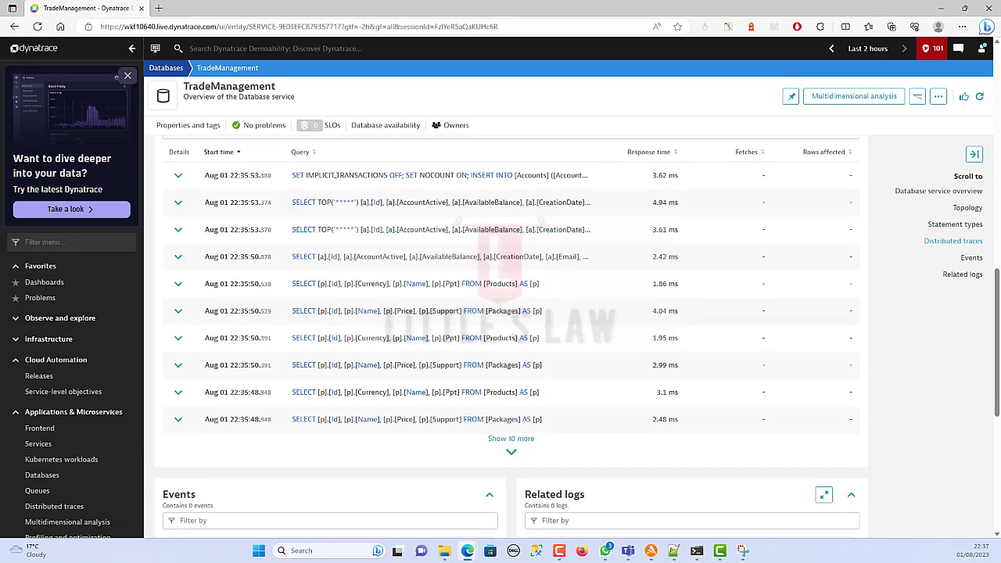
scroll(383, 310, up, 8)
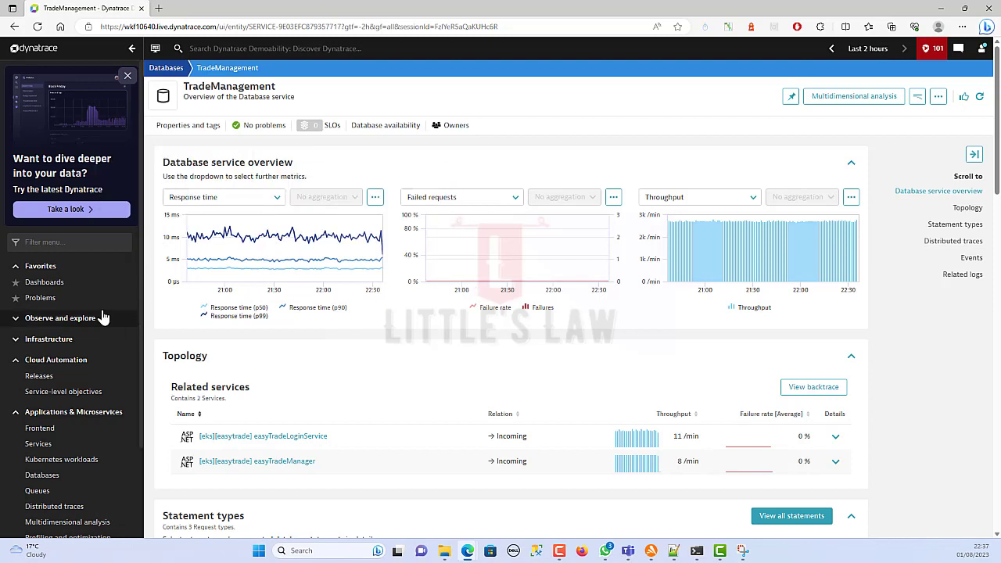
Go back to the dashboards overview, and from there reopen the TradeManagement database on host db through the databases list
click(38, 283)
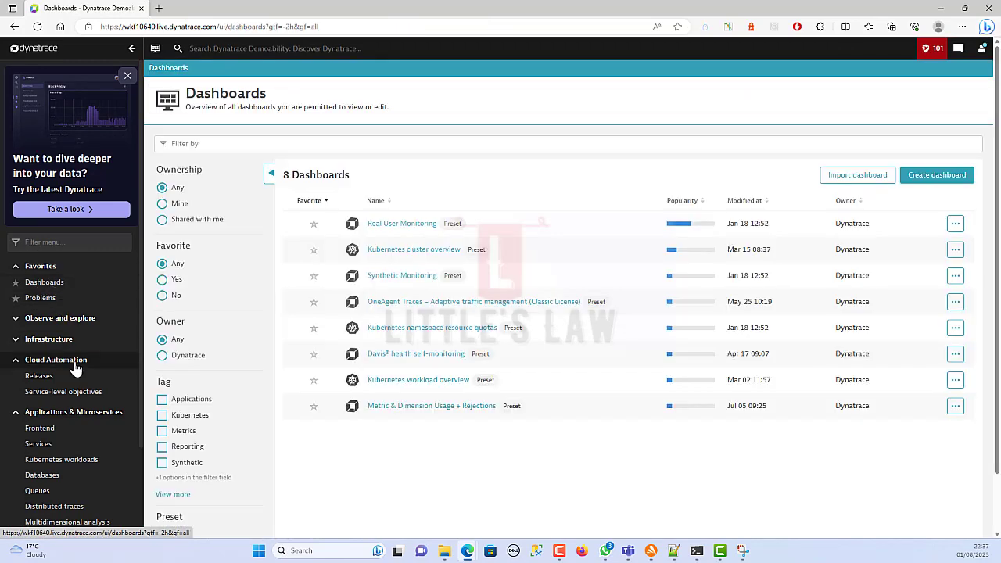
scroll(76, 366, down, 3)
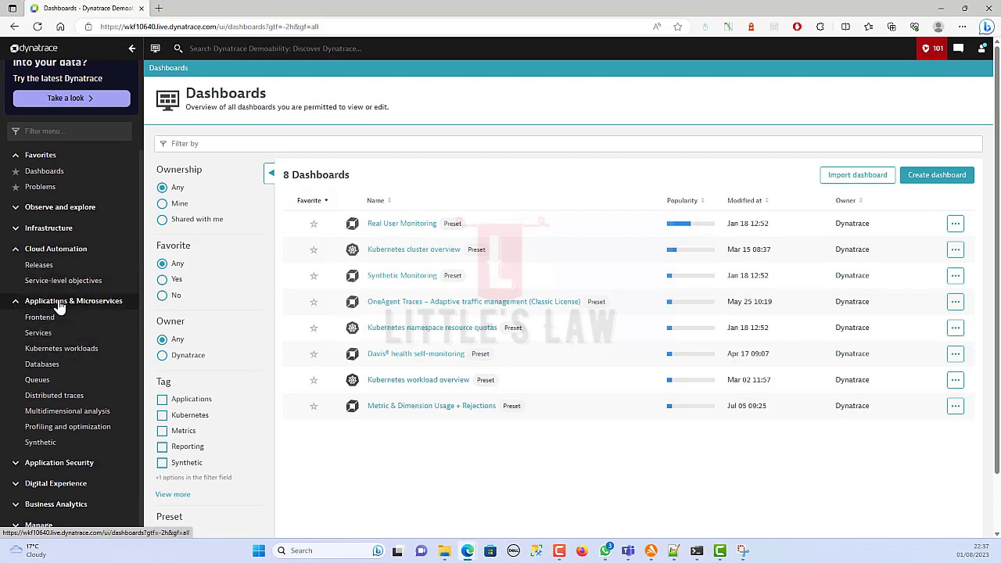
click(41, 366)
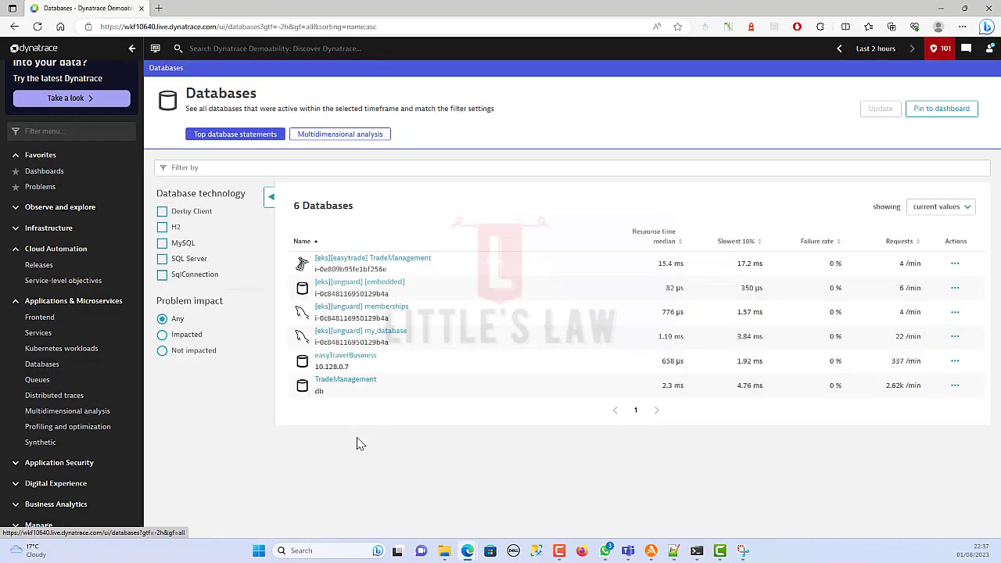
click(333, 380)
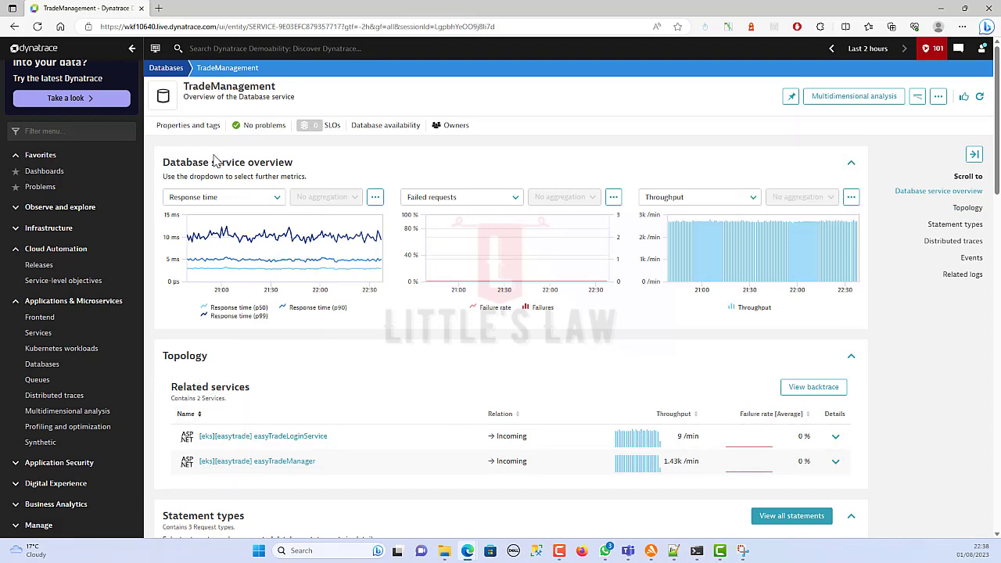
Examine the metrics that can replace response time in the first chart of the database service overview
drag(198, 162, 296, 161)
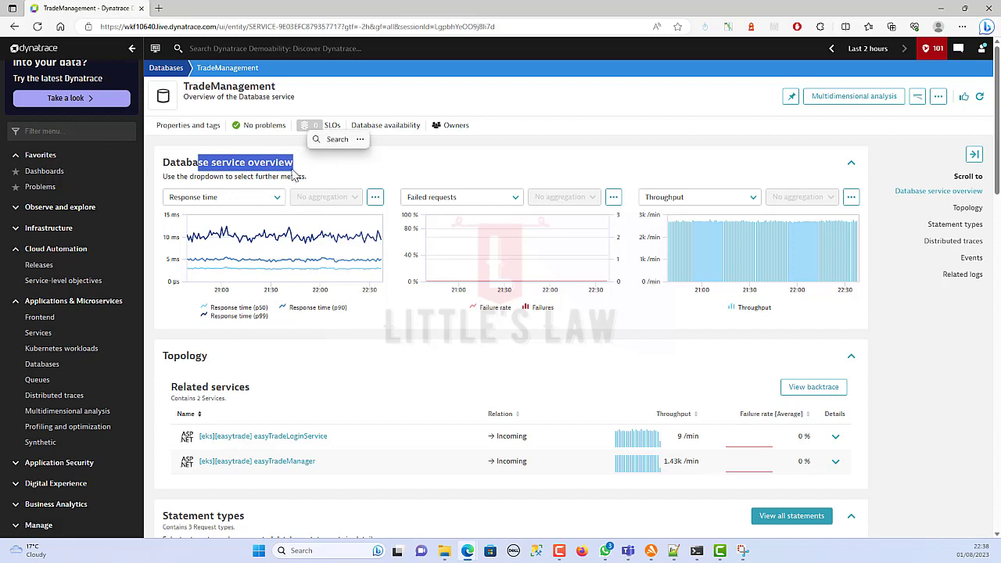
click(272, 201)
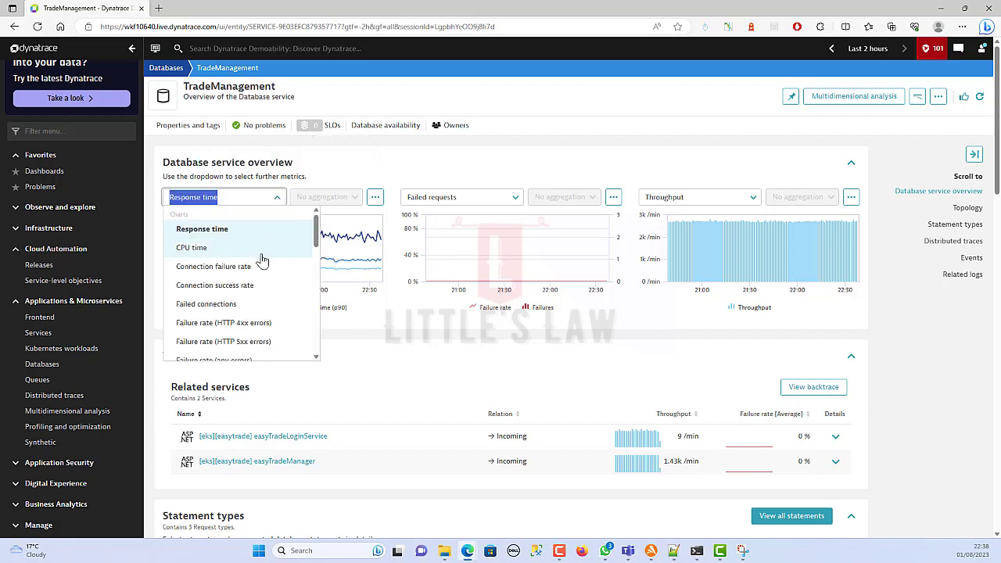
scroll(264, 286, down, 2)
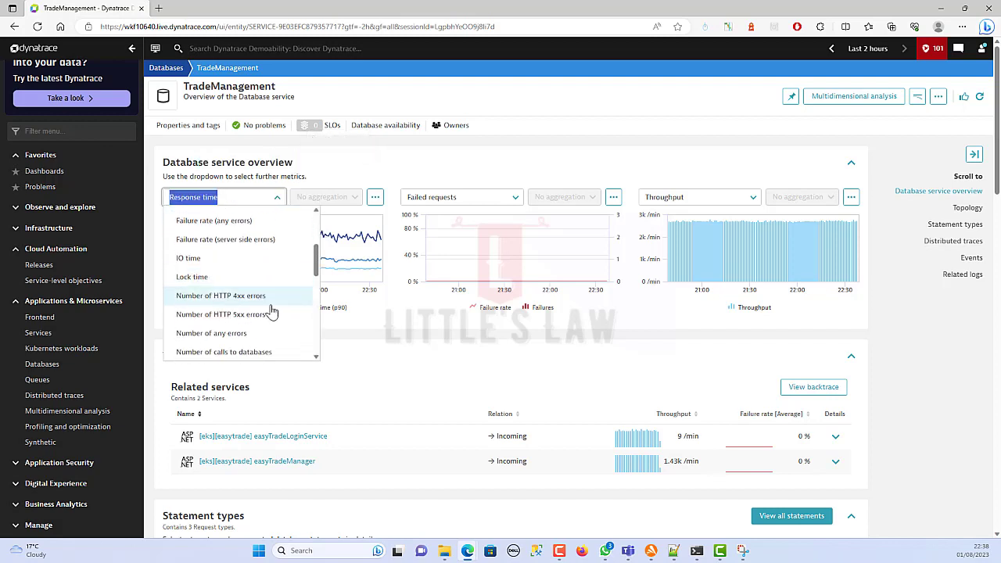
scroll(269, 290, up, 1)
scroll(272, 314, up, 1)
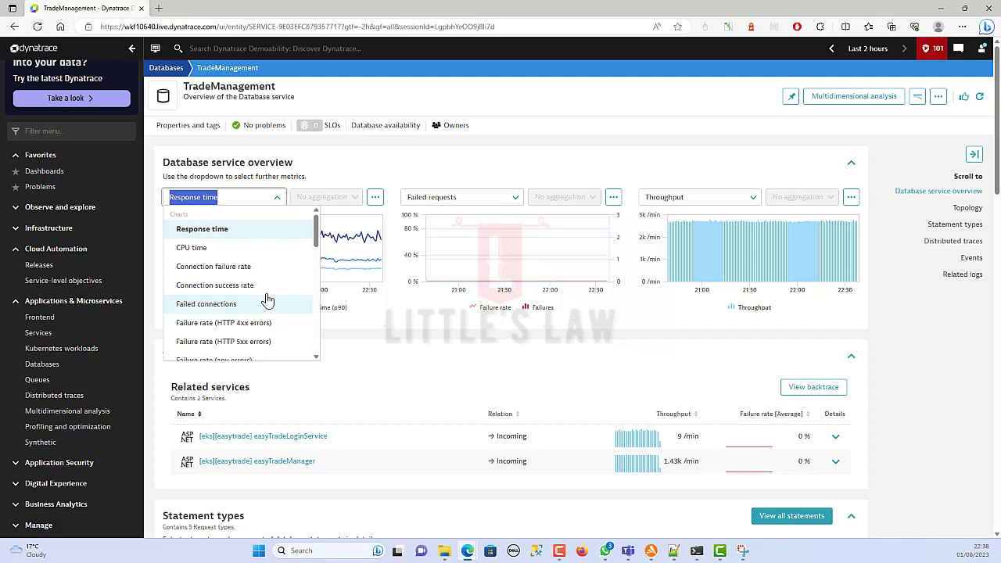
click(253, 237)
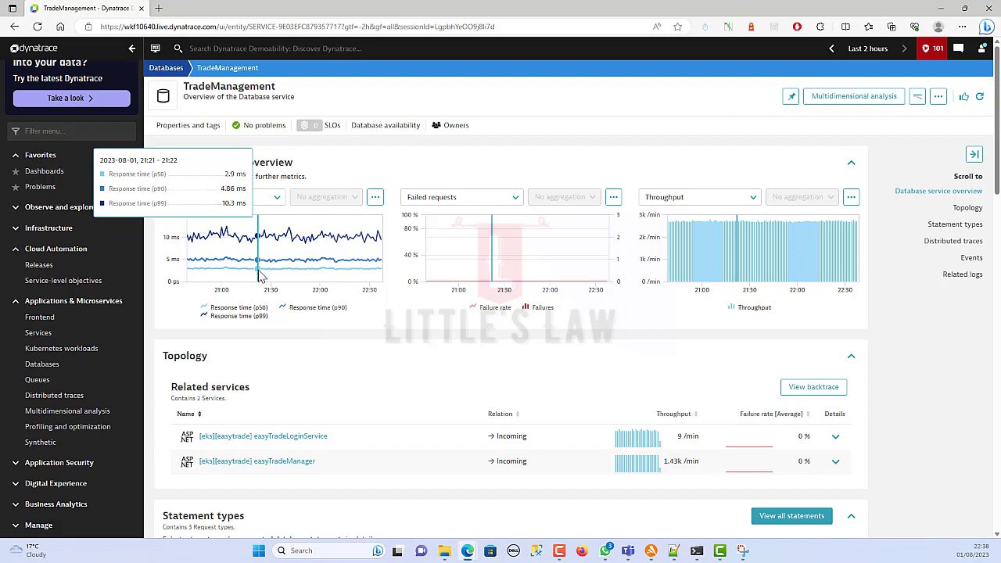
click(276, 197)
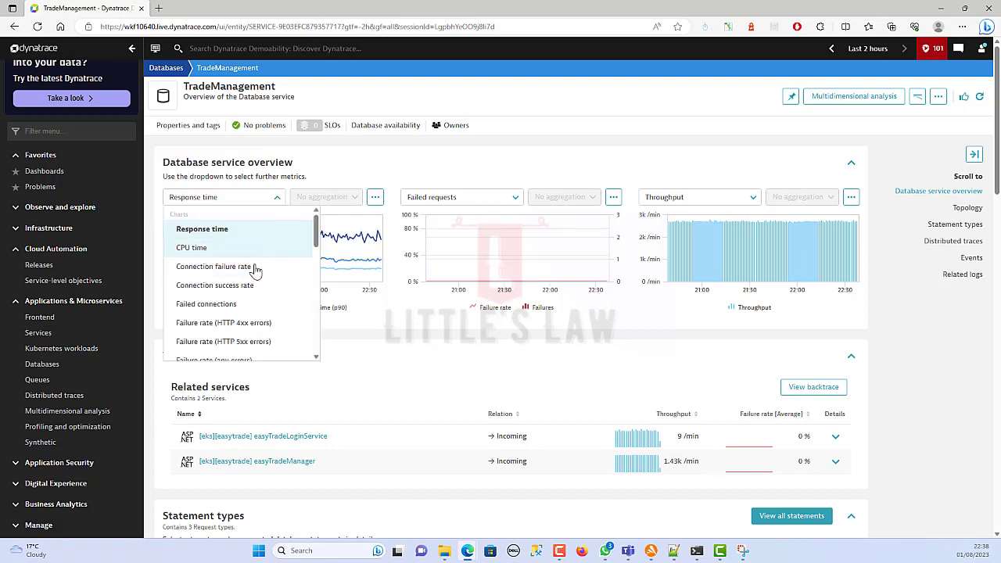
scroll(254, 315, down, 1)
scroll(254, 316, down, 5)
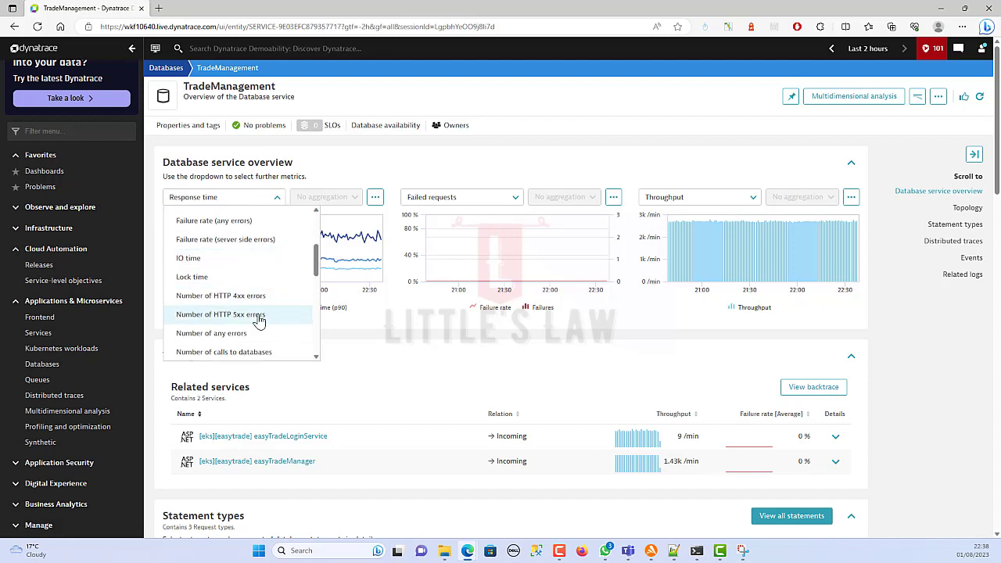
click(435, 169)
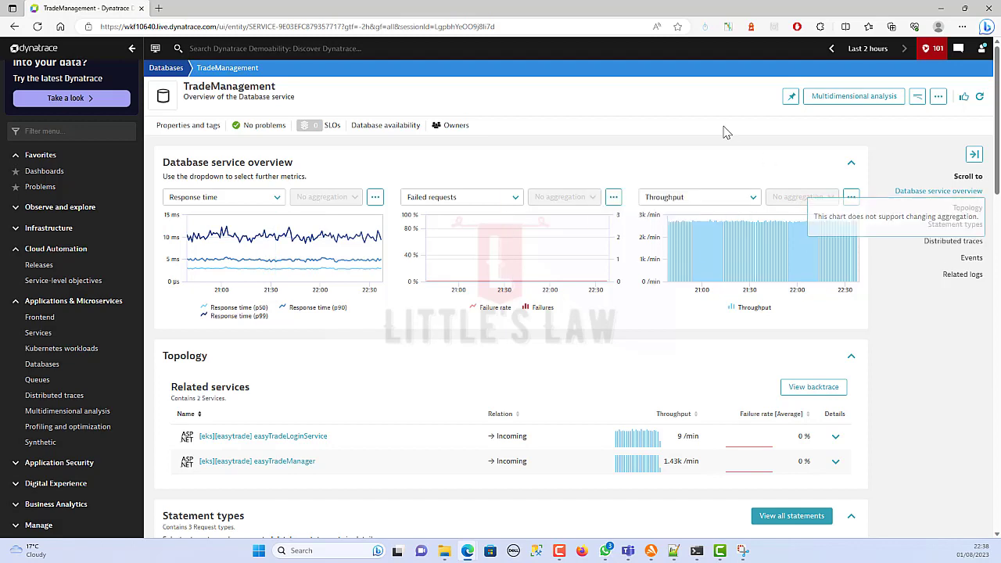
Open the multidimensional analysis for TradeManagement and set its timeframe to the last 6 hours
click(849, 100)
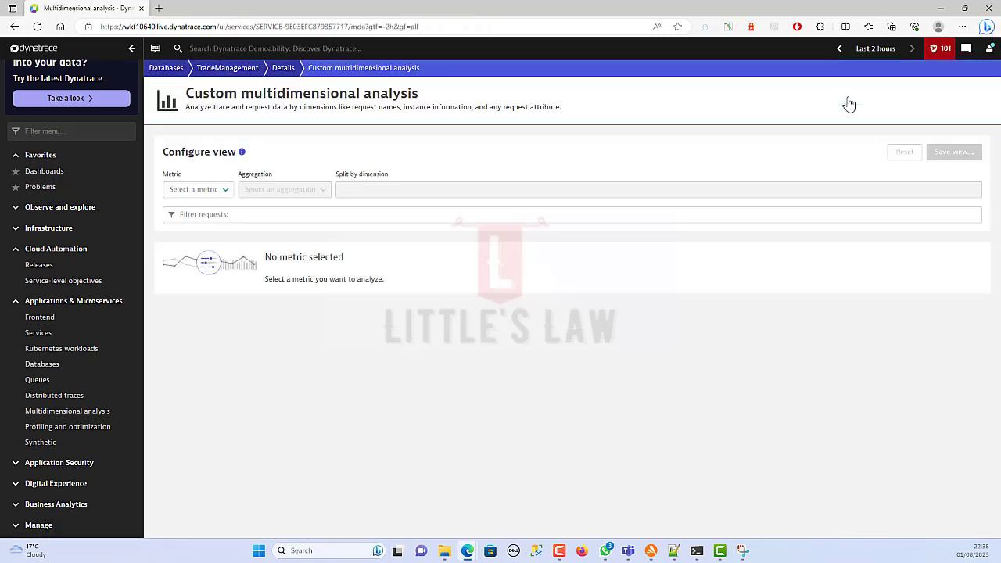
click(874, 49)
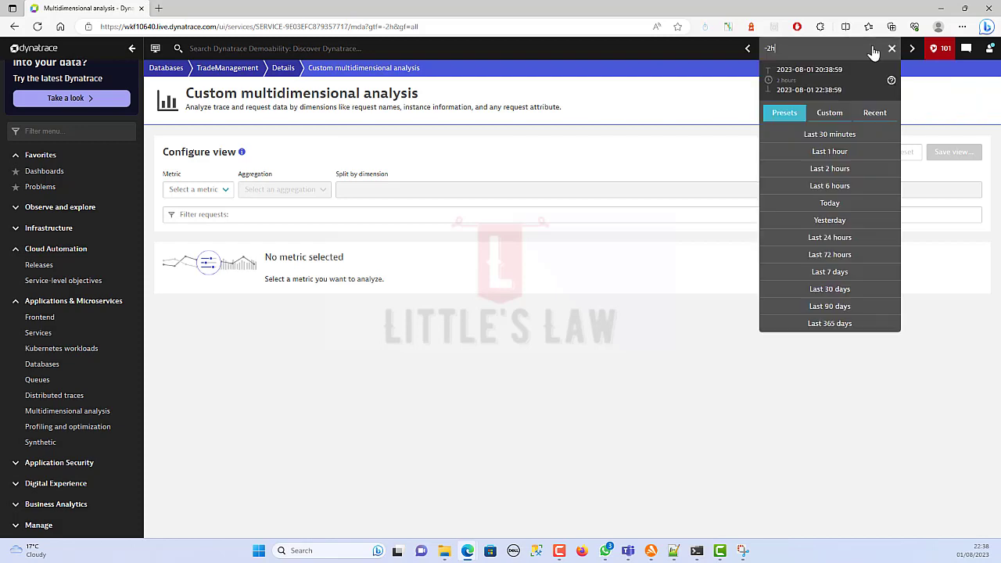
click(831, 186)
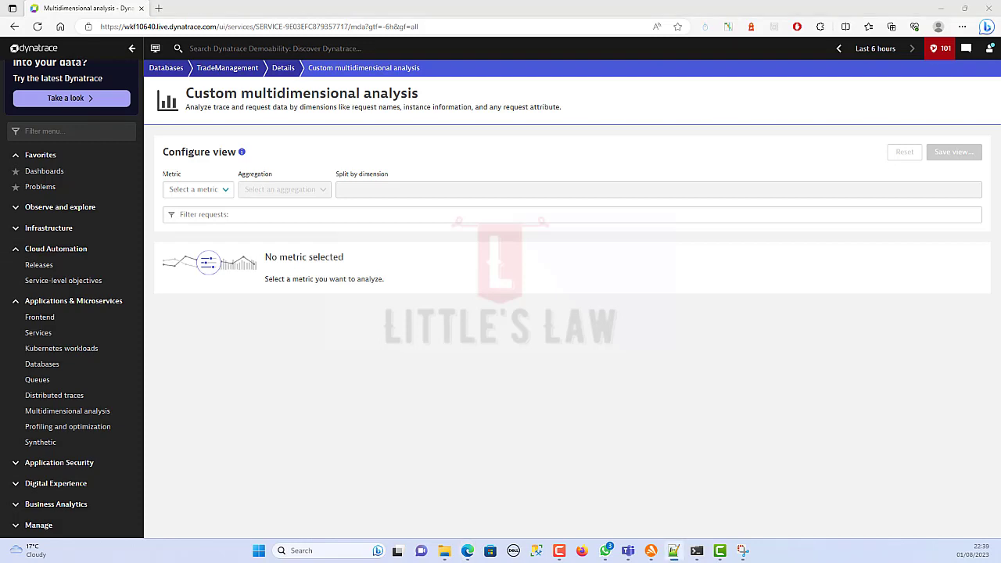
Try filtering the analysis requests by "client" and return to the TradeManagement database overview
click(214, 194)
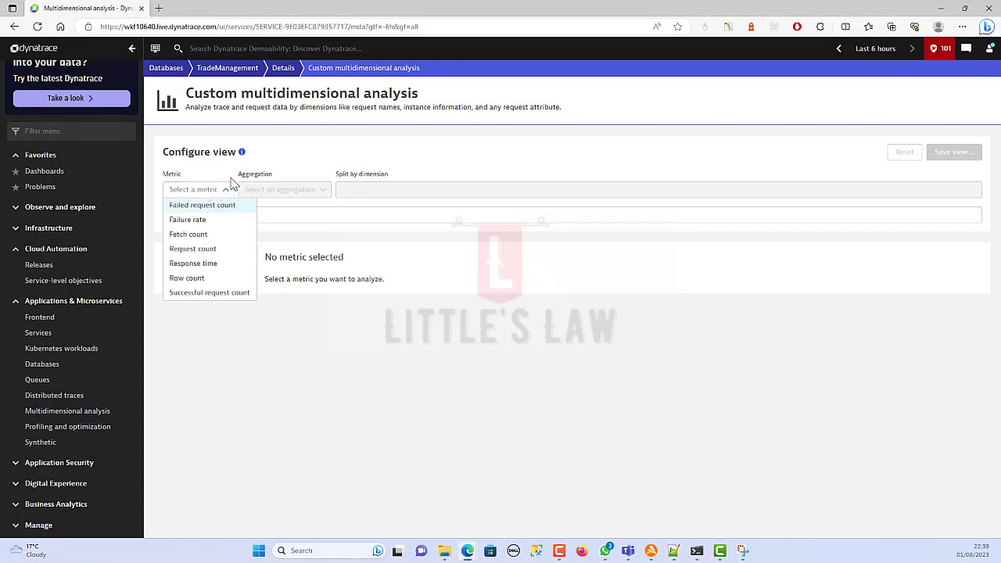
click(243, 173)
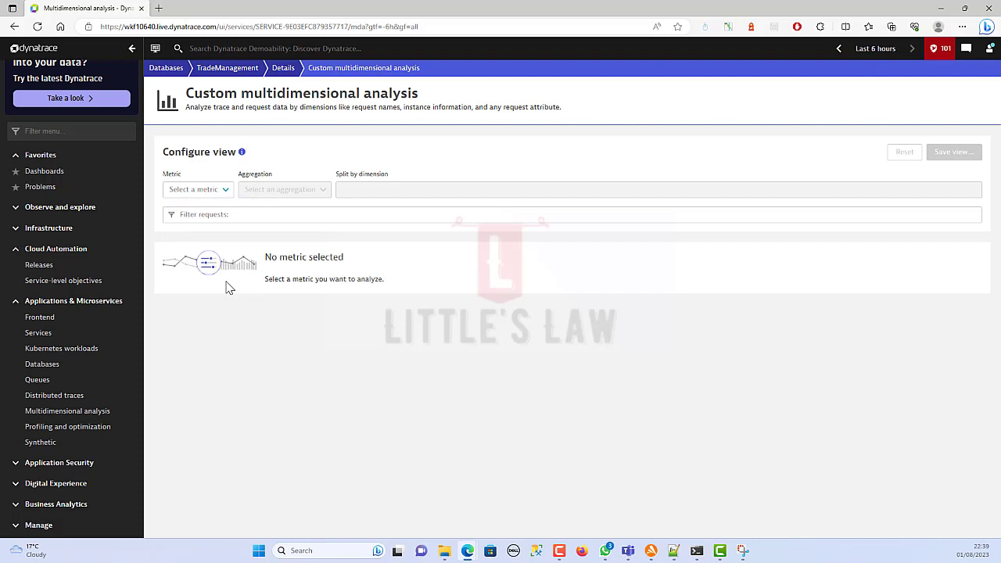
click(191, 216)
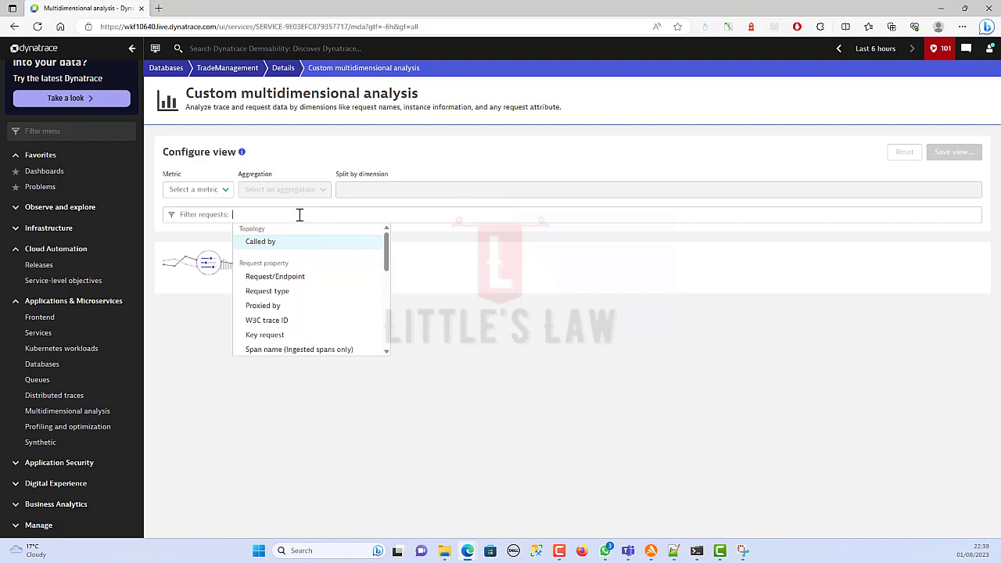
text(client)
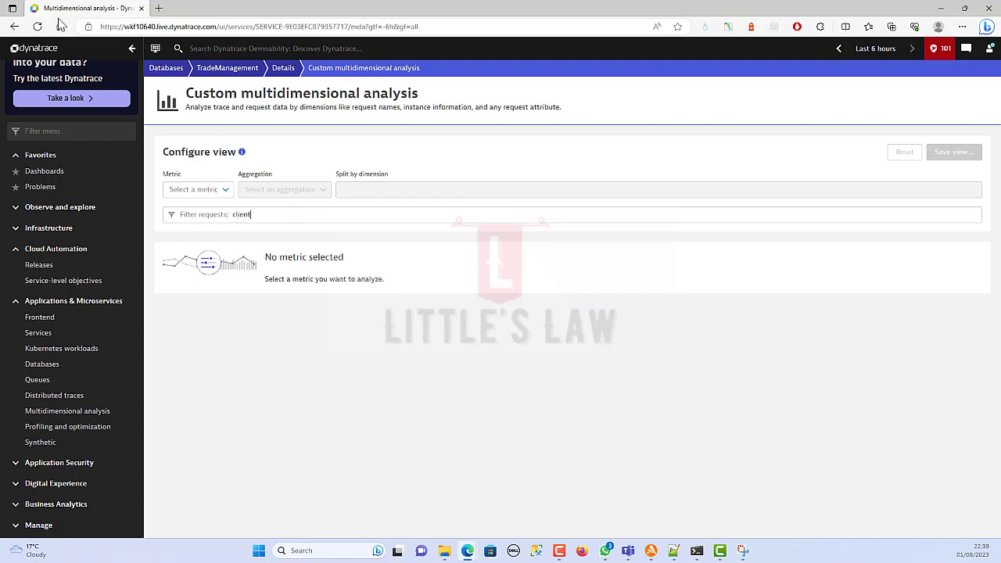
click(15, 27)
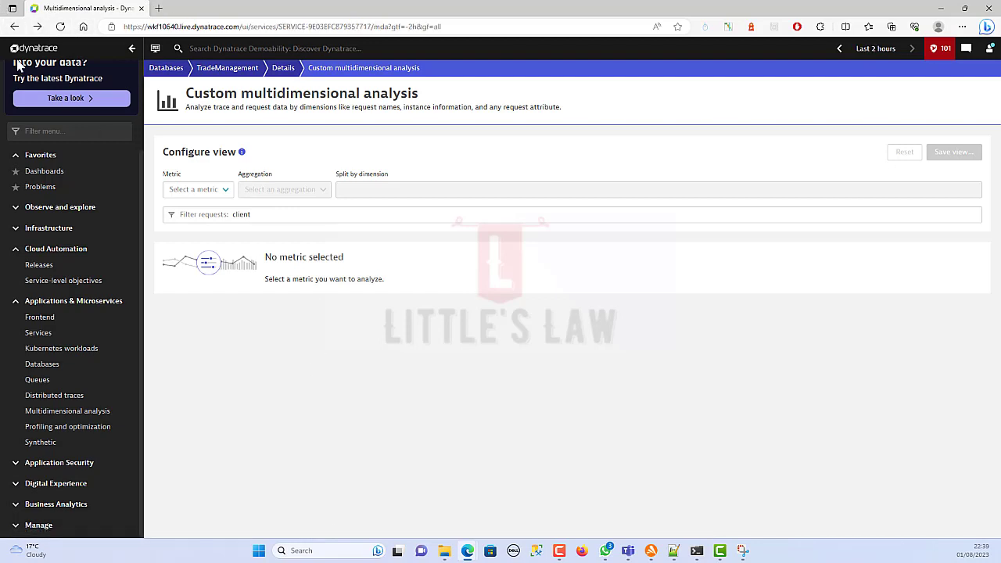
click(15, 27)
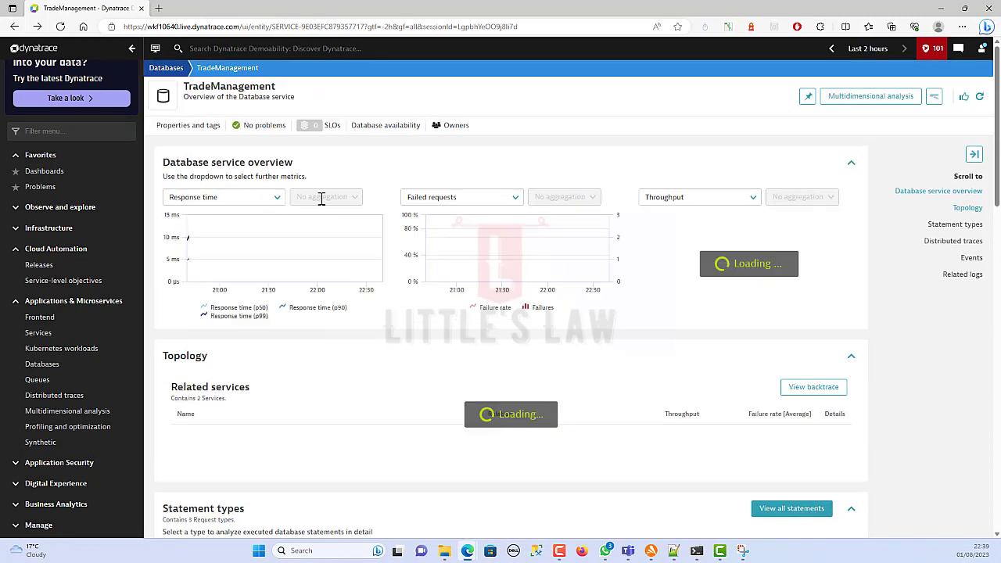
Show the first overview chart's response time metrics in the data explorer and review their queries and result graph
click(375, 197)
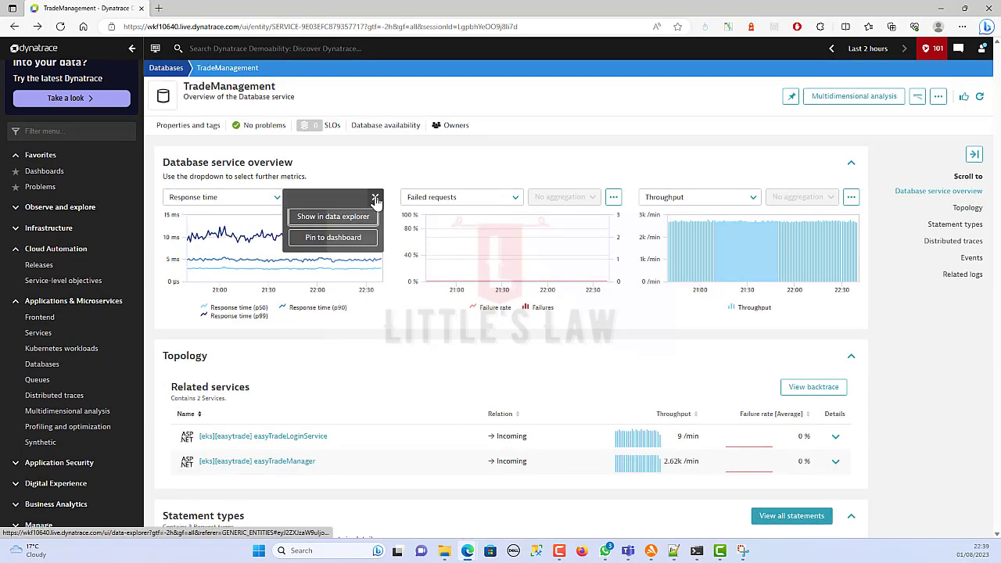
click(352, 221)
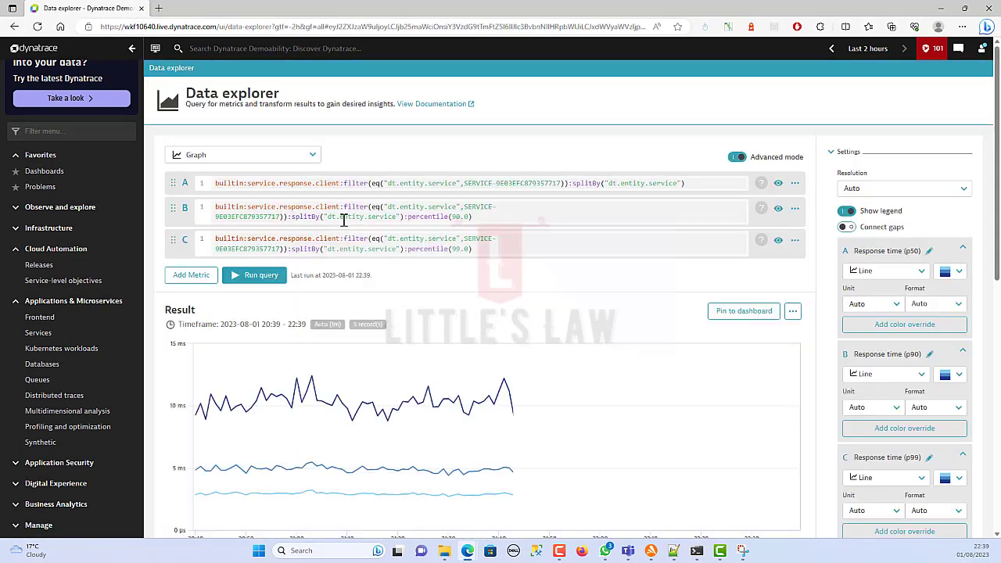
scroll(375, 381, down, 1)
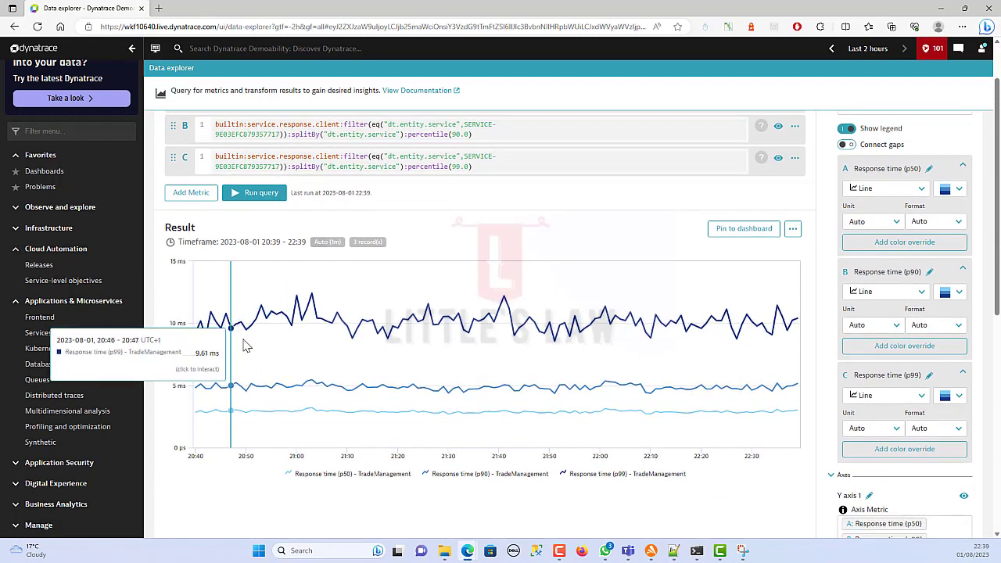
scroll(295, 288, up, 1)
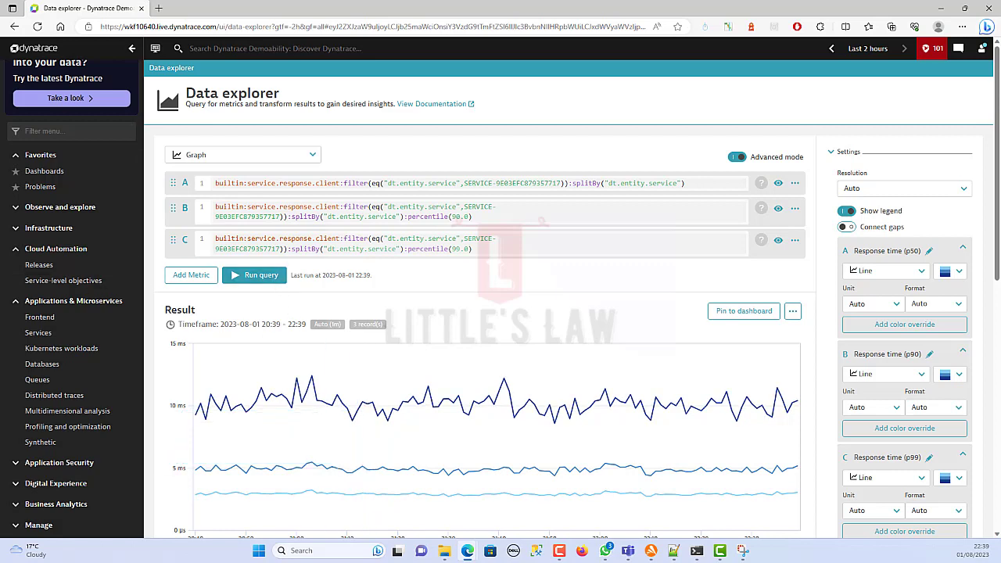
Add a metric row D and look up the available metrics starting with builtin:service.db
key(alt+Tab)
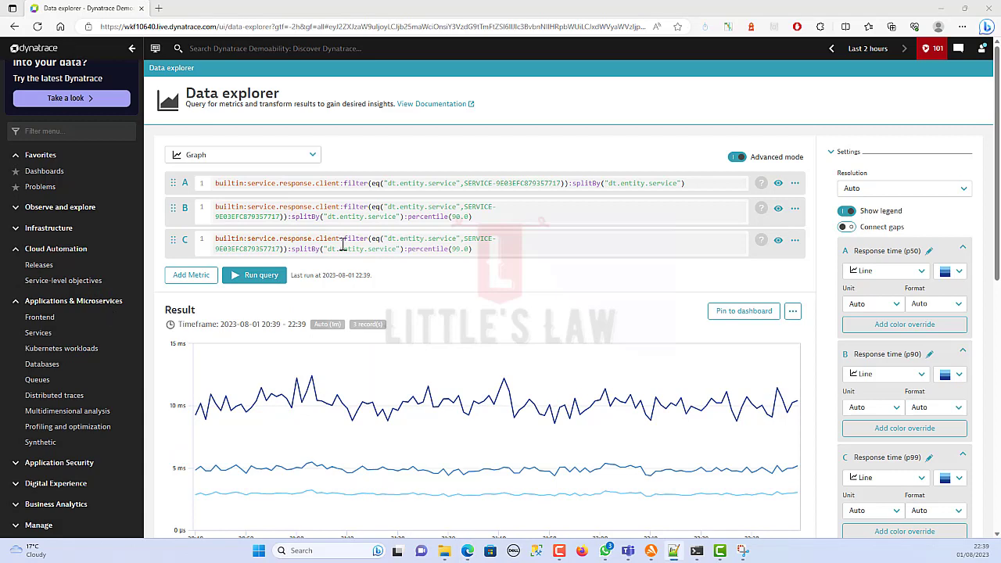
click(194, 277)
click(227, 271)
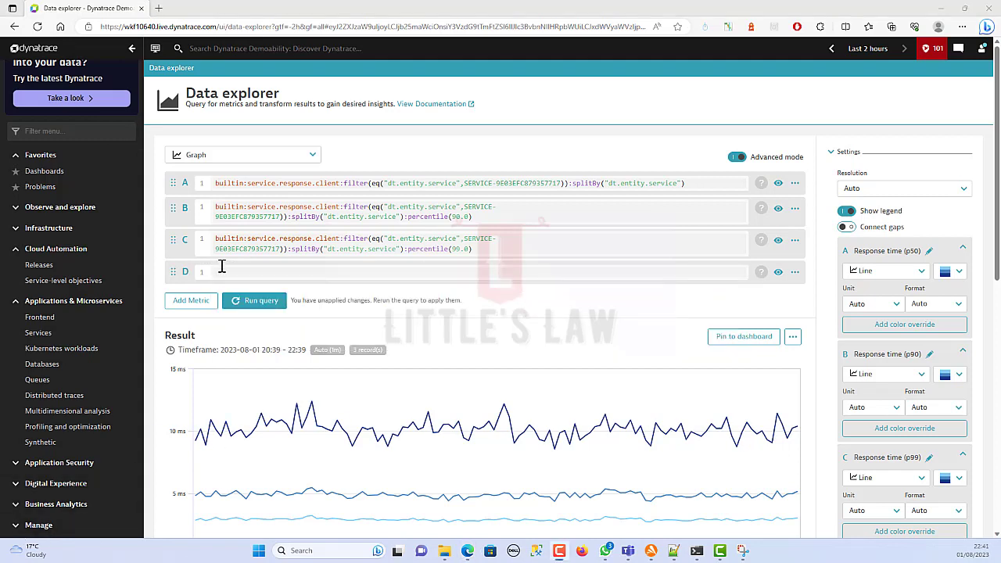
click(229, 273)
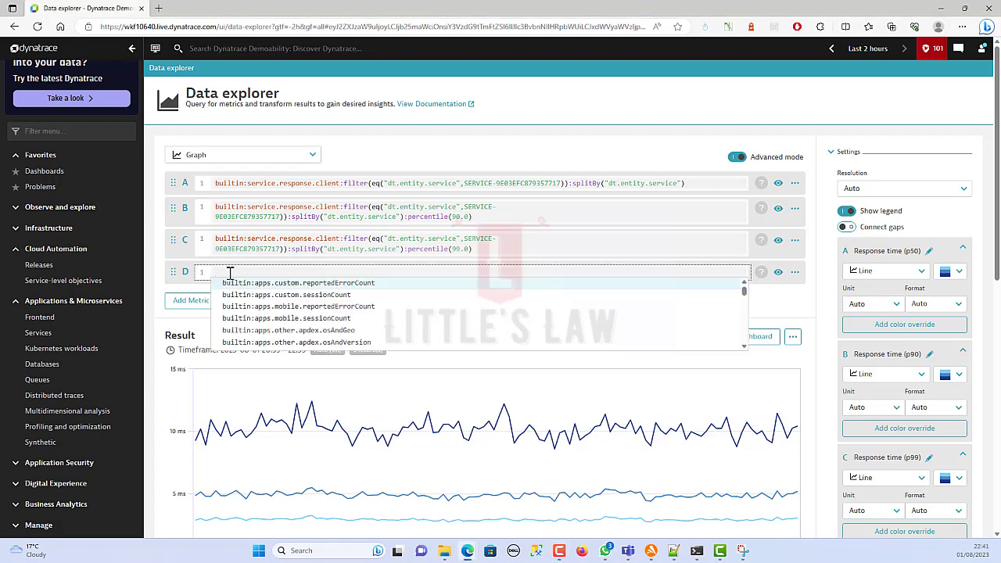
text(build)
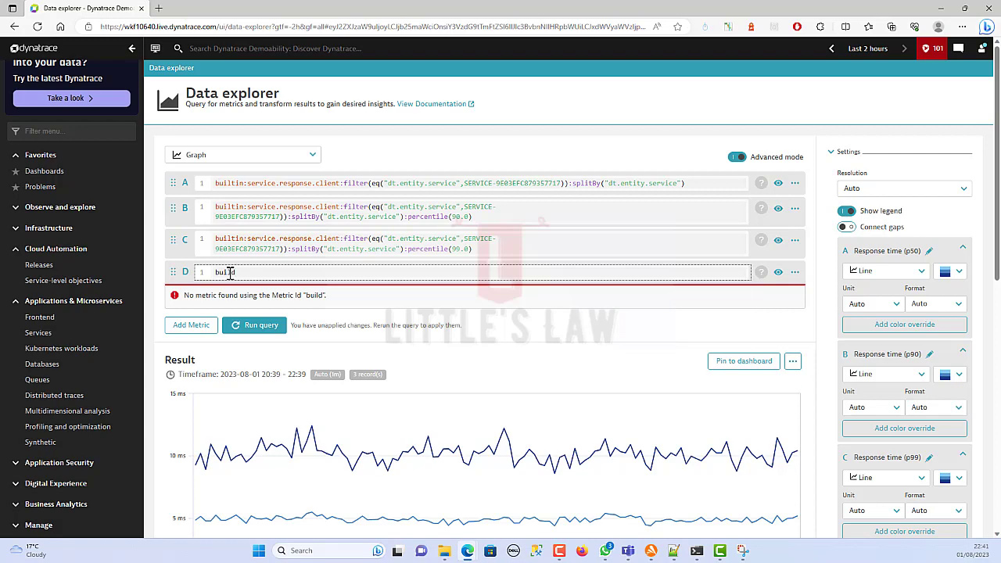
key(BackSpace)
text(tin)
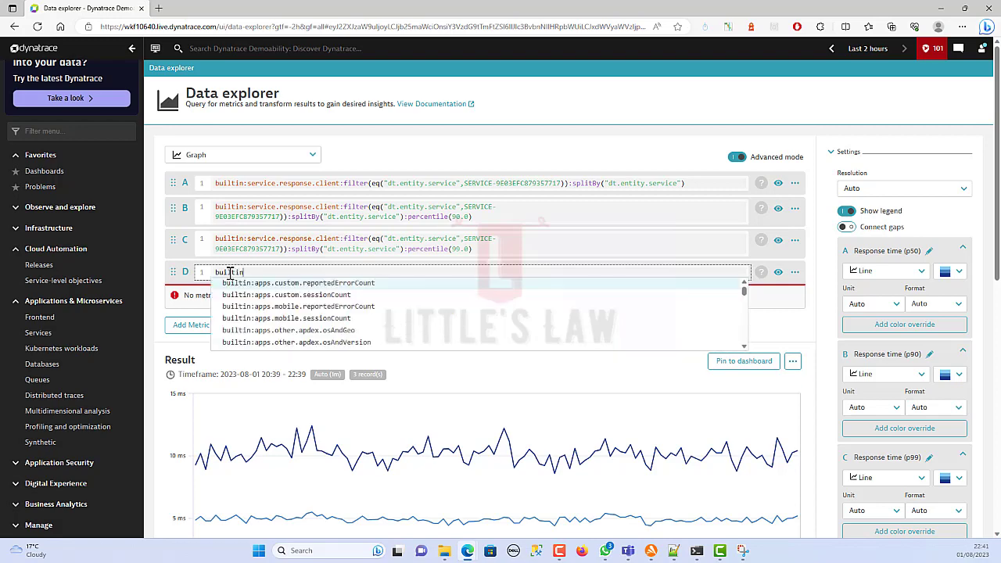
text(:service)
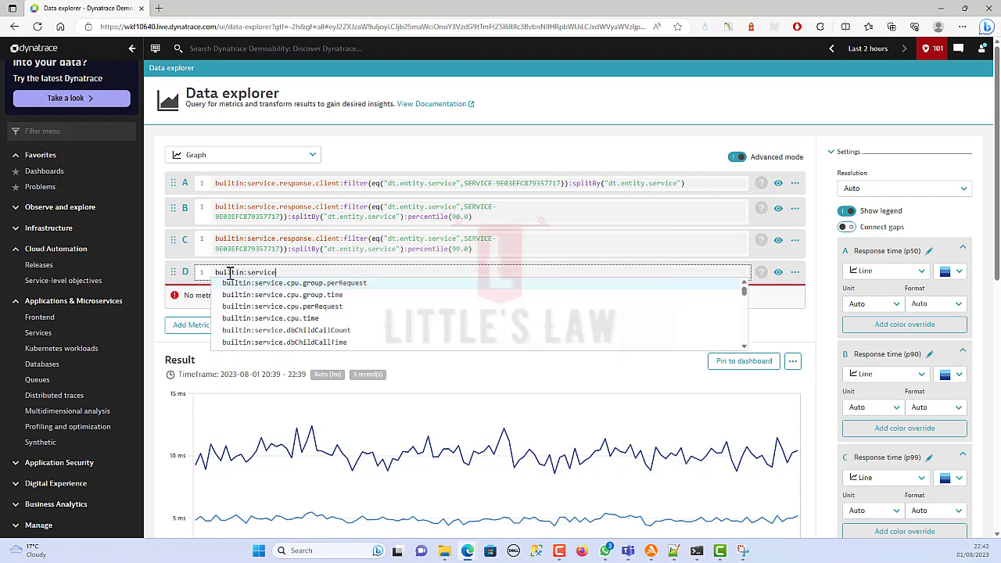
text(.db)
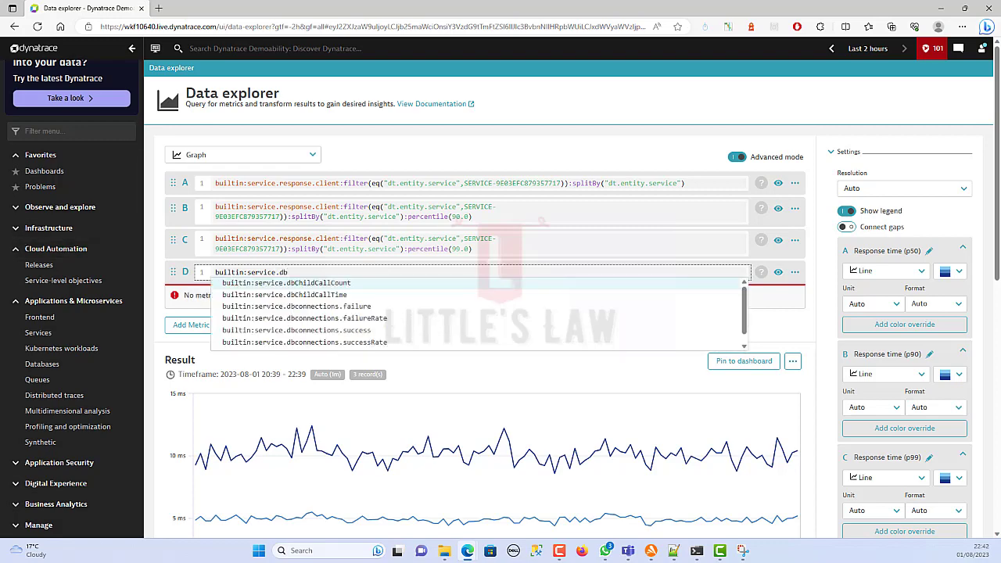
key(Escape)
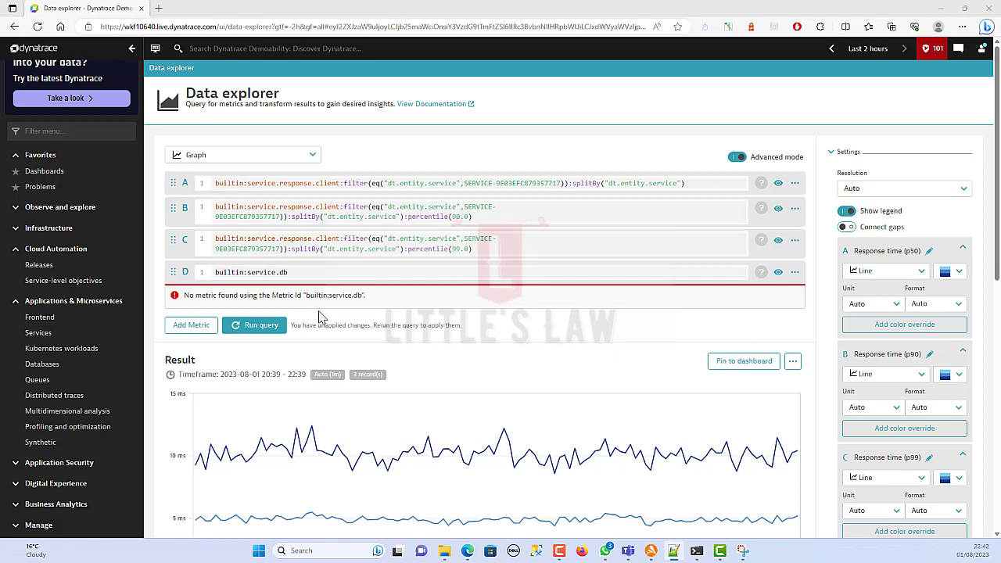
Replace metric D's expression with builtin:service.dbconnections.successRate:filter(eq("dt.entity.service",SERVICE-9E03EFC879357717)):splitBy("dt.entity.service") and run the query
drag(315, 269, 247, 261)
text(builtin:service.dbconnections.successRate:filter(eq("dt.entity.service",SERVICE-9E03EFC879357717)):splitBy("dt.entity.service"))
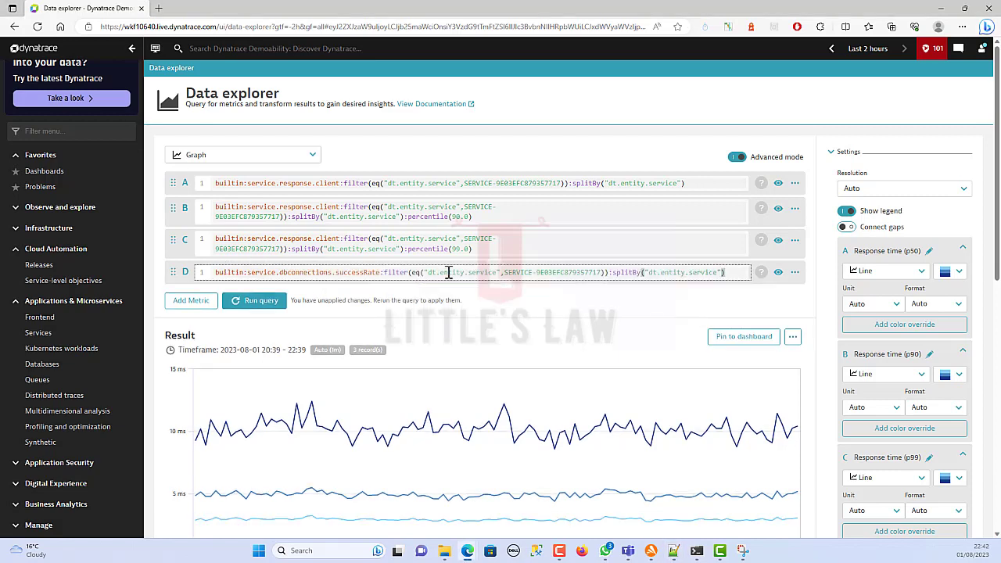
click(247, 306)
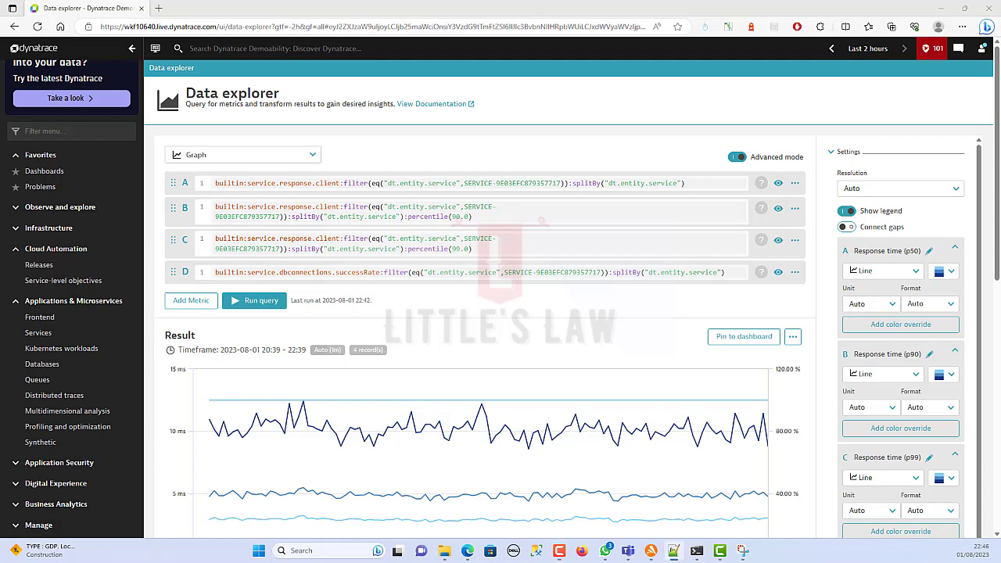
Add metric E as builtin:service.errors.total.rate:filter(eq("dt.entity.service",SERVICE-9E03EFC879357717)):splitBy("dt.entity.service"):avg, run the query and review the graph
click(180, 305)
click(228, 298)
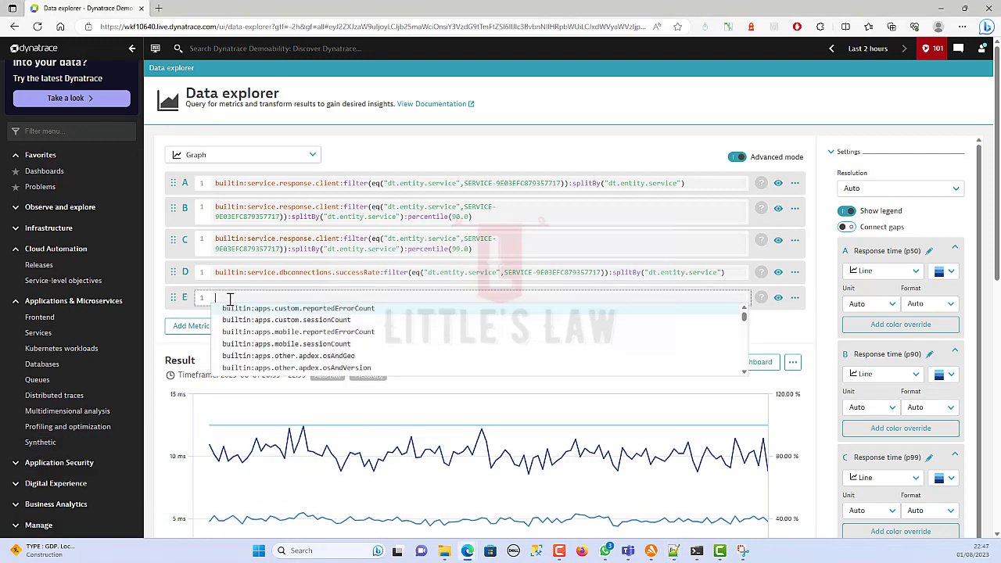
text(builtin:service.errors.total.rate:filter(eq("dt.entity.service",SERVICE-9E03EFC879357717)):splitBy("dt.entity.service"):avg)
click(247, 328)
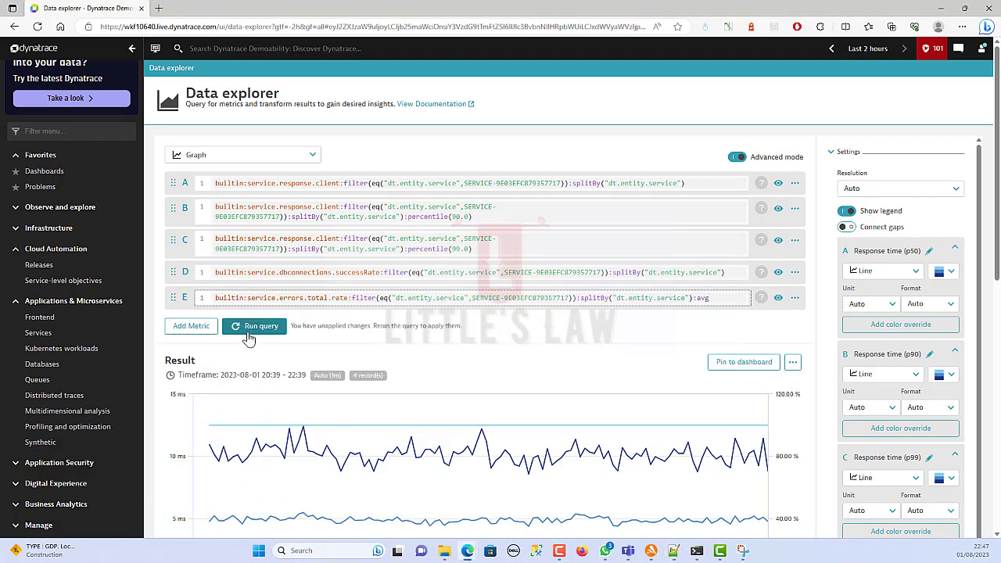
scroll(332, 472, down, 2)
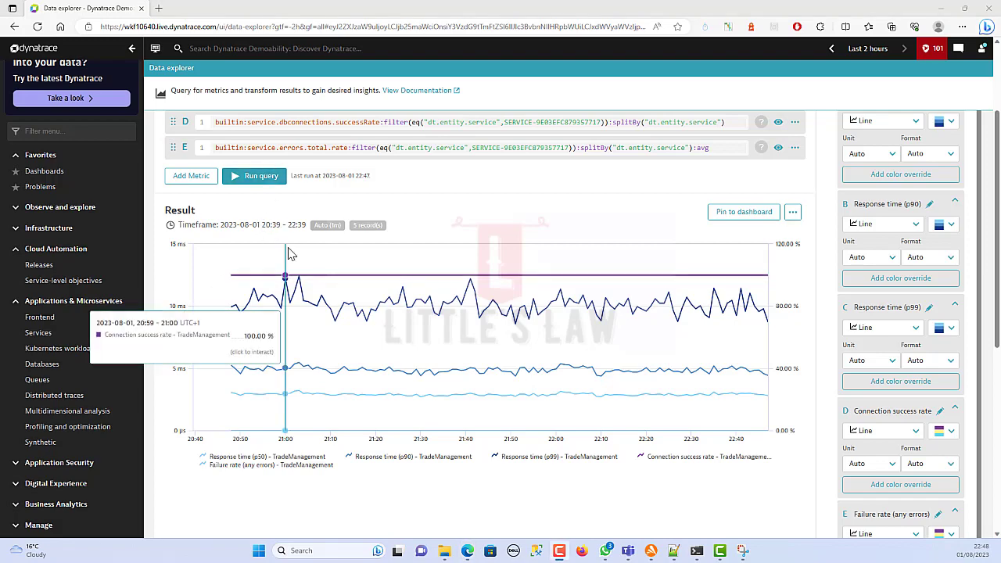
Add metric F as builtin:service.errors.total.count:filter(eq("dt.entity.service",SERVICE-9E03EFC879357717)):splitBy("dt.entity.service"), run the query and review the graph
scroll(289, 253, up, 1)
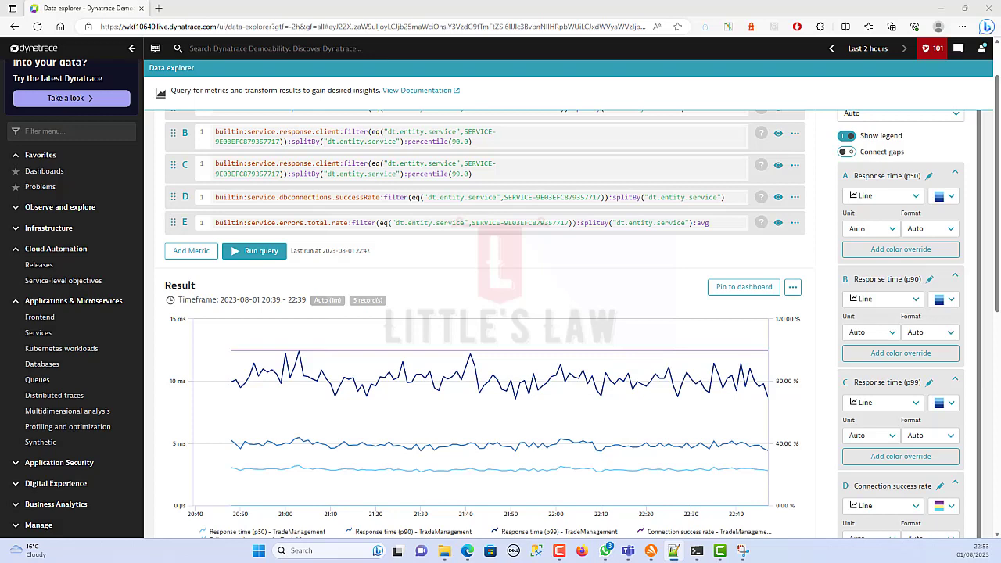
click(195, 255)
click(227, 248)
text(builtin:service.errors.total.count:filter(eq("dt.entity.service",SERVICE-9E03EFC879357717)):splitBy("dt.entity.service"))
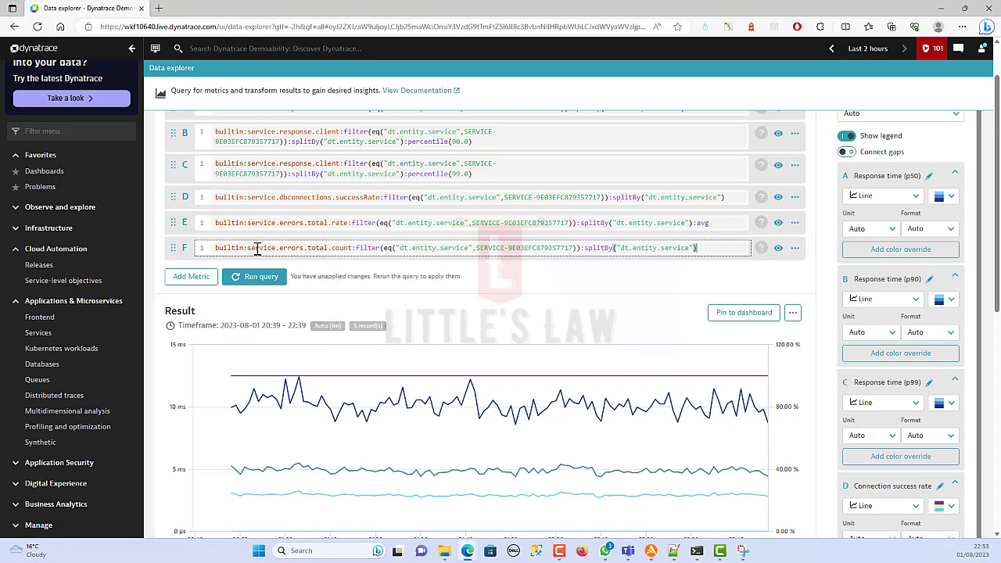
drag(228, 250, 379, 244)
click(262, 280)
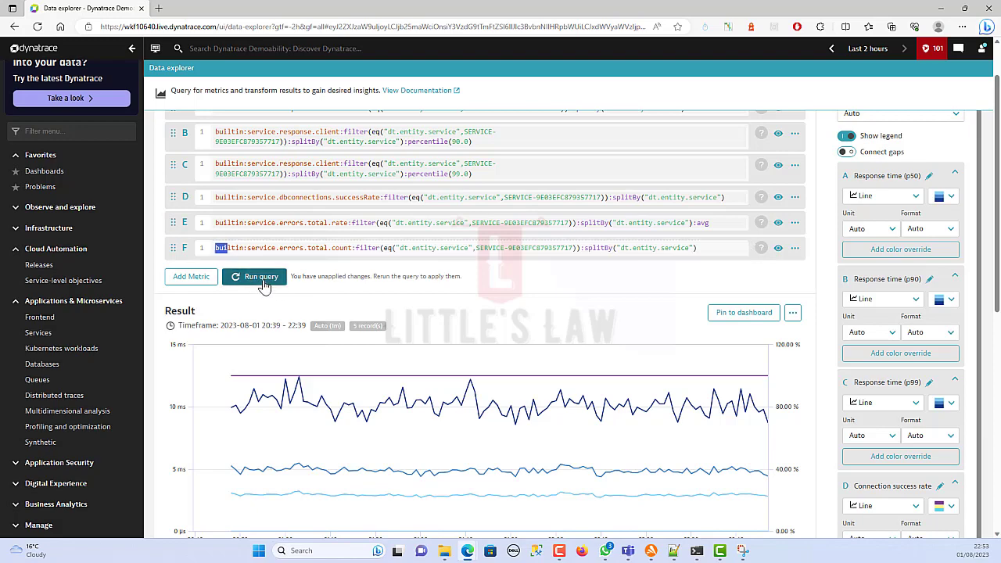
scroll(391, 432, down, 2)
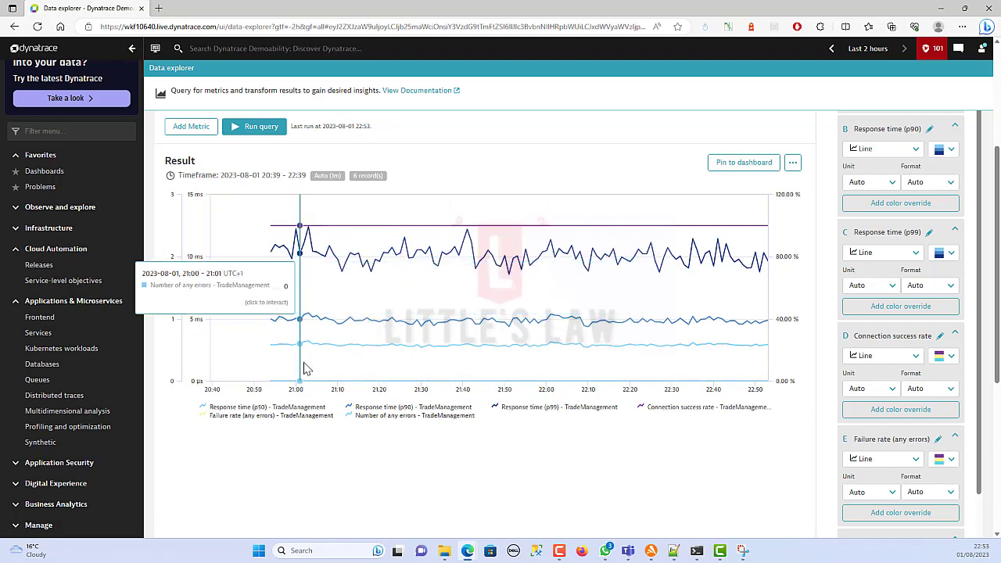
scroll(305, 369, up, 1)
scroll(332, 366, down, 1)
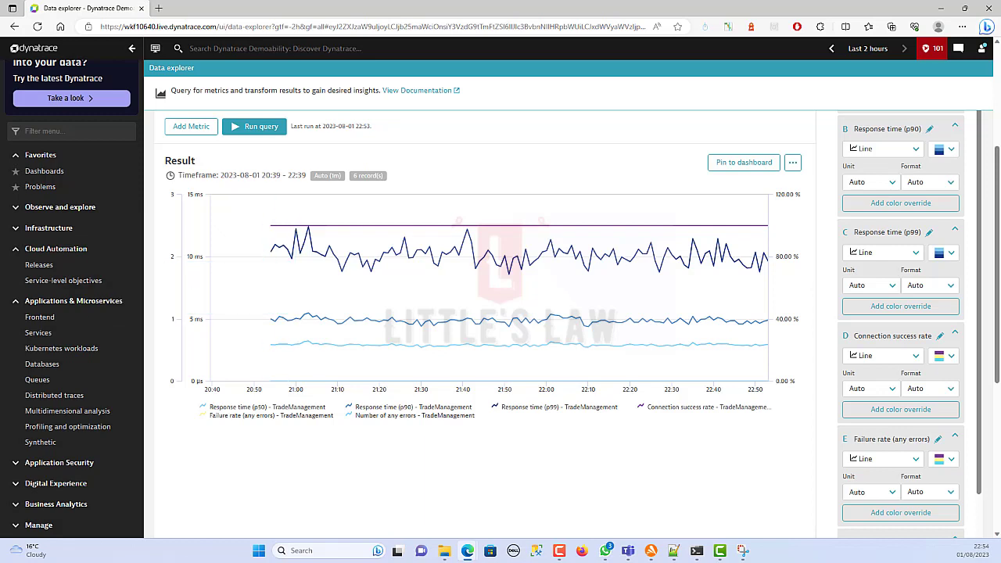
Add metric G as builtin:service.requestCount.total:filter(eq("dt.entity.service",SERVICE-9E03EFC879357717)):splitBy("dt.entity.service") and run the query
key(alt+Tab)
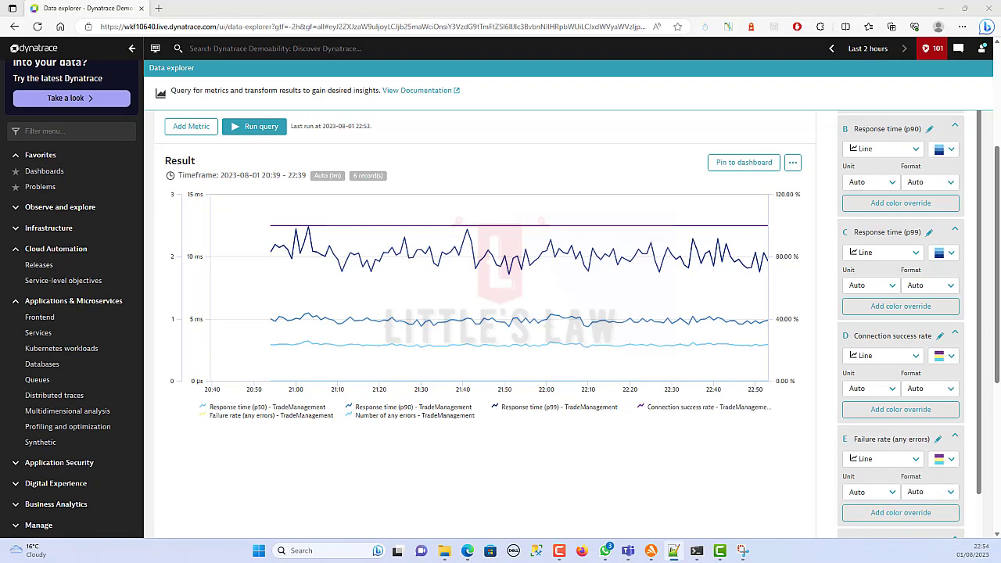
click(190, 127)
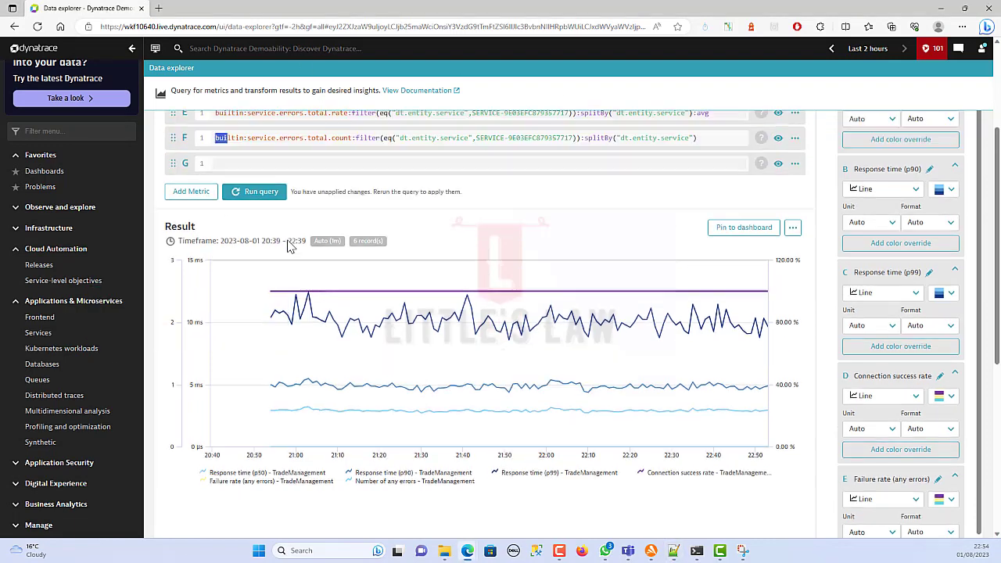
scroll(289, 246, up, 1)
click(286, 200)
text(builtin:service.requestCount.total:filter(eq("dt.entity.service",SERVICE-9E03EFC879357717)):splitBy("dt.entity.service"))
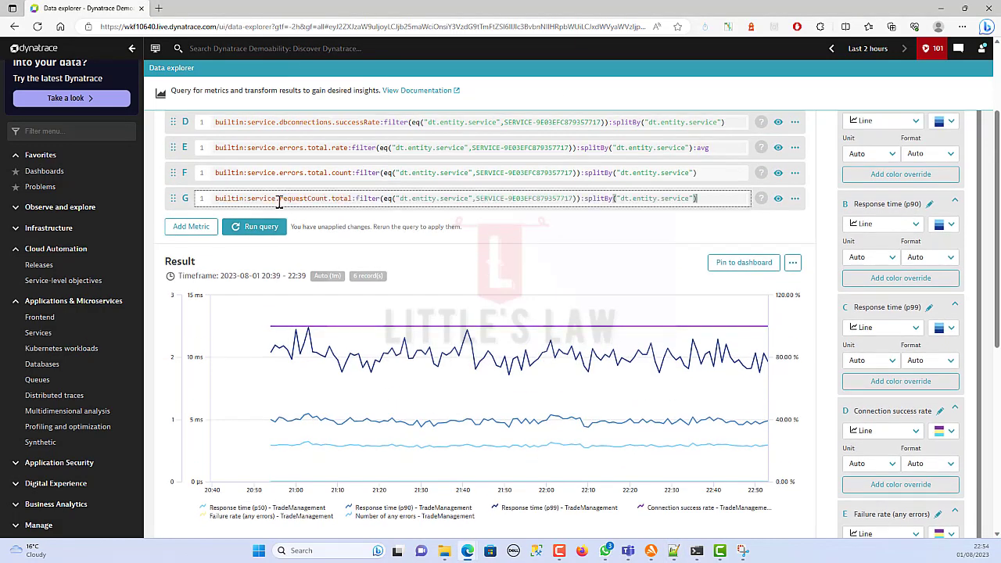
click(228, 228)
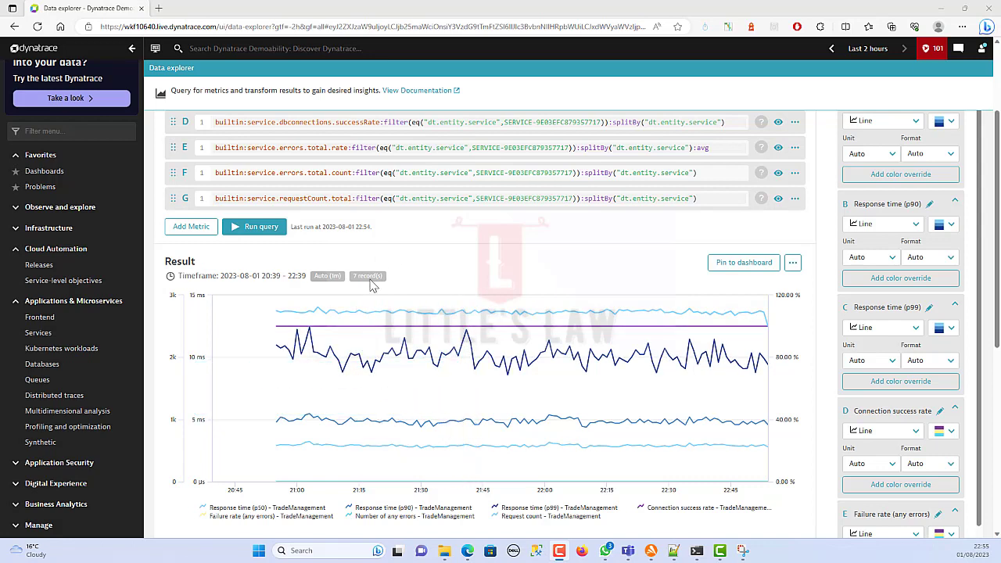
Add metric H as builtin:service.response.time:filter(eq("dt.entity.service",SERVICE-9E03EFC879357717)):splitBy("dt.entity.service"):avg and run the query
mouse_move(372, 282)
click(191, 226)
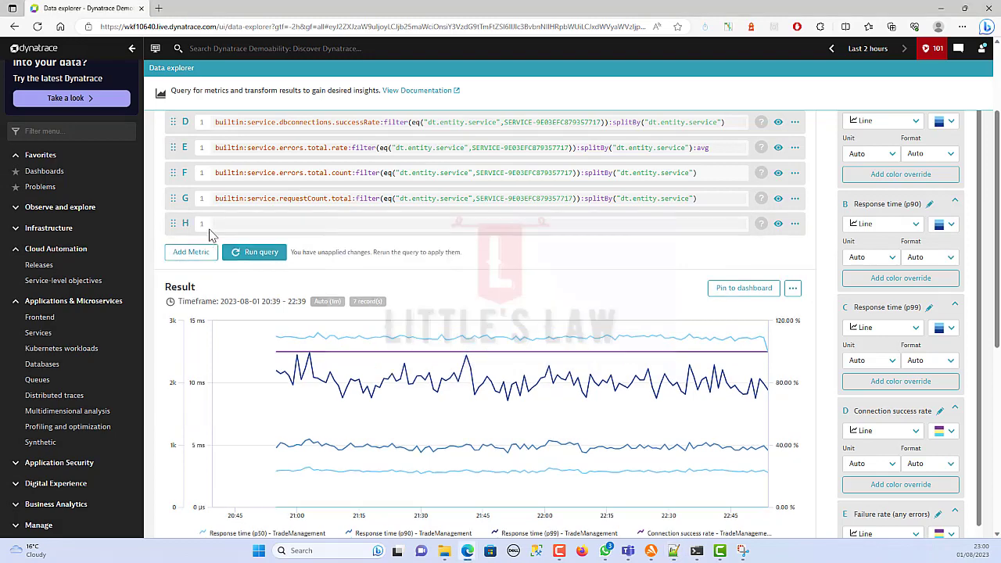
text(builtin:service.response.time:filter(eq("dt.entity.service",SERVICE-9E03EFC879357717)):splitBy("dt.entity.service"):avg)
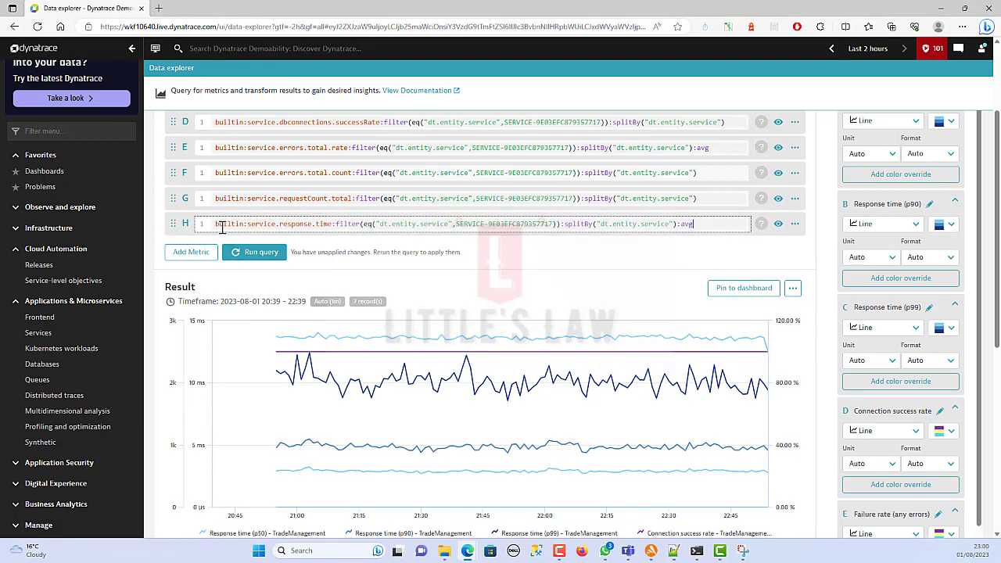
drag(219, 226, 326, 226)
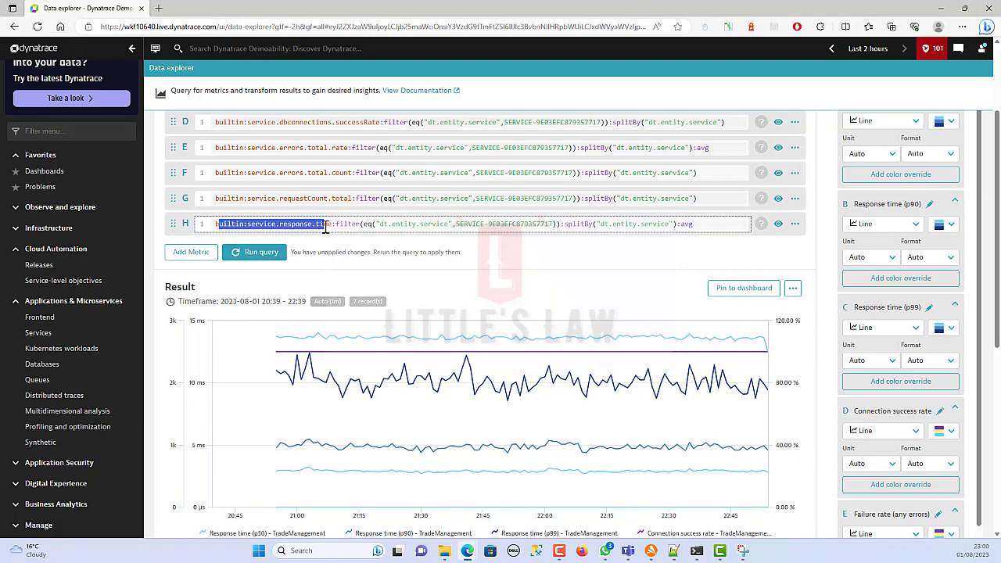
click(246, 256)
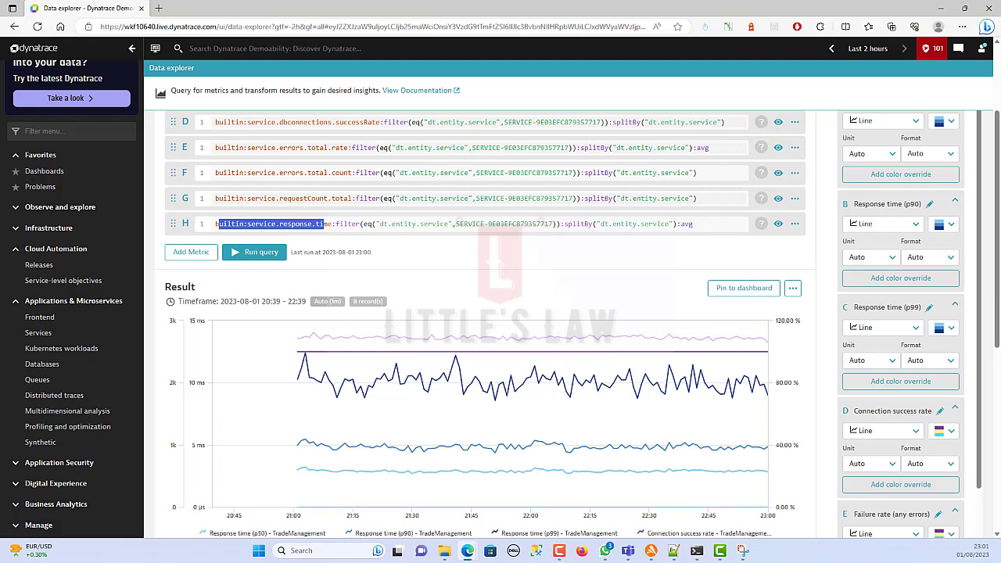
Add metric I as builtin:service.dbconnections.success:filter(eq("dt.entity.service",SERVICE-9E03EFC879357717)):splitBy("dt.entity.service") and run the query
mouse_move(375, 478)
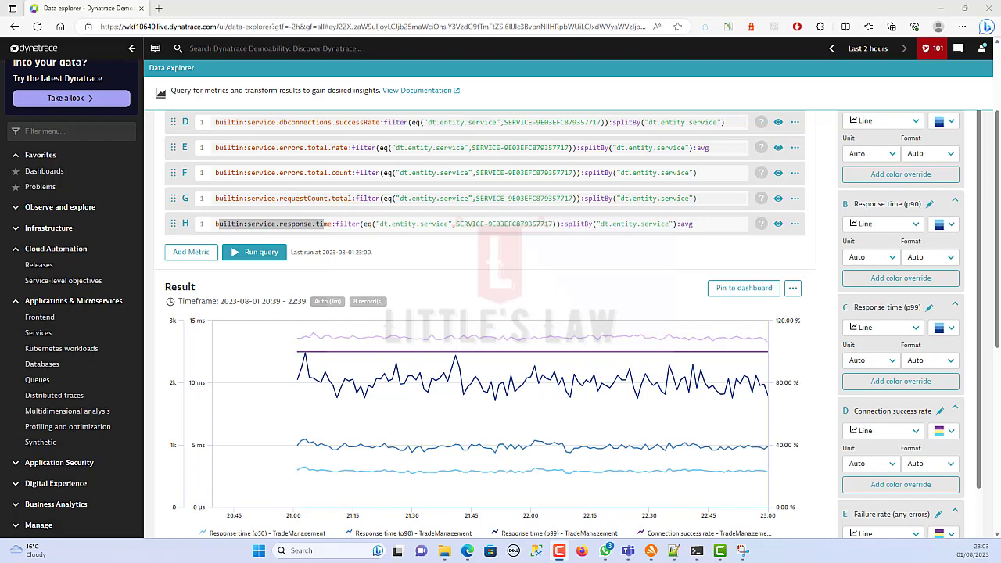
scroll(485, 313, down, 2)
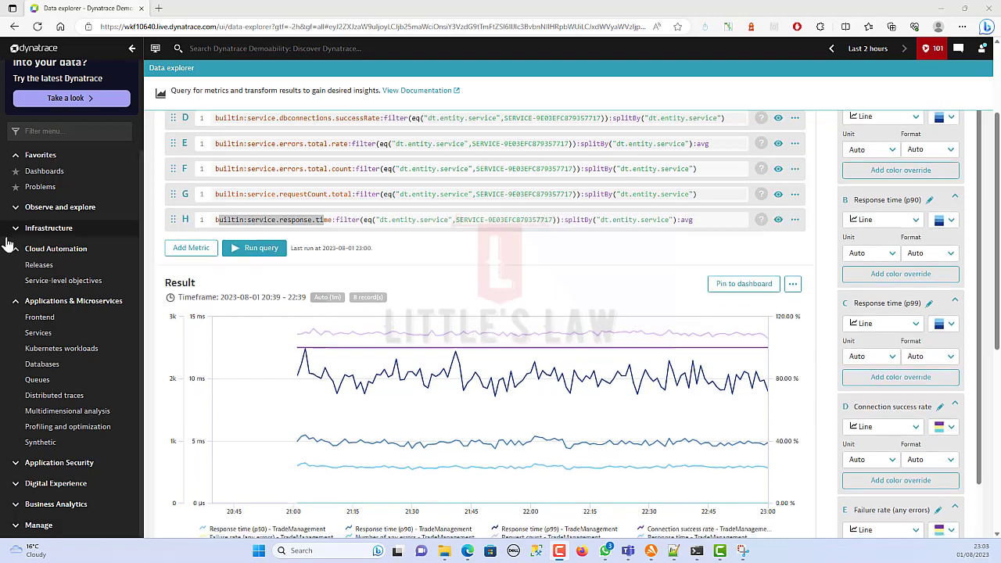
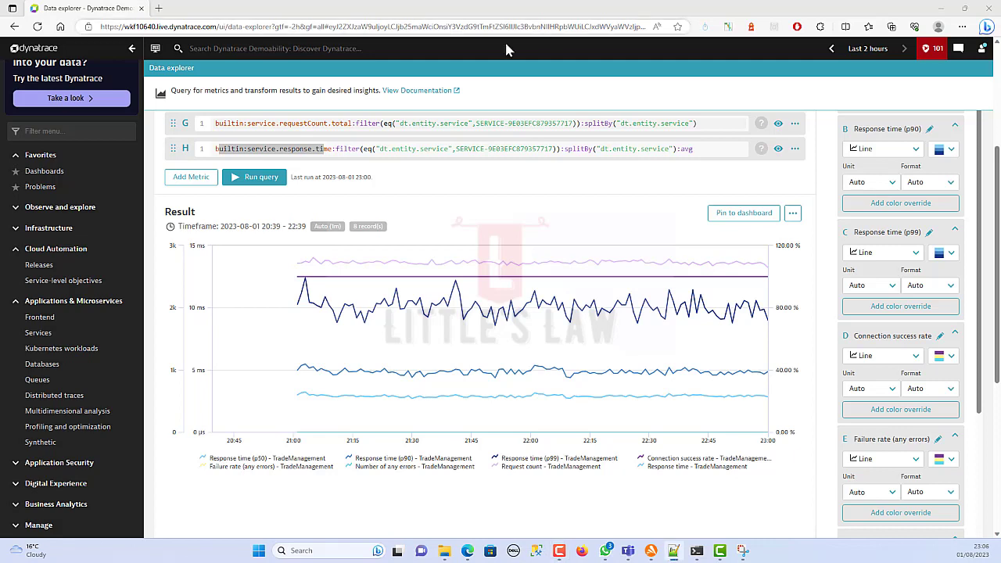
click(193, 177)
click(235, 175)
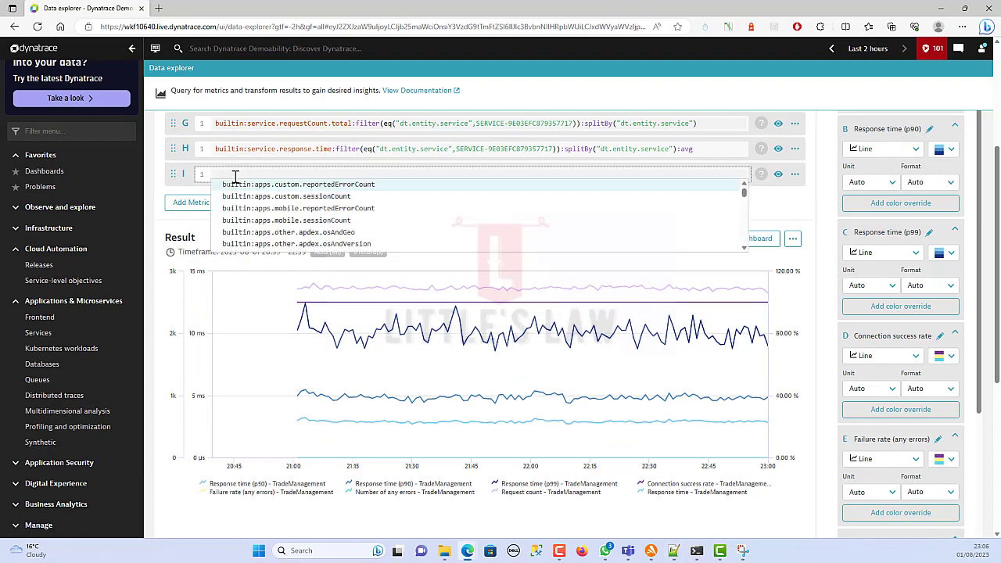
text(builtin:service.dbconnections.success:filter(eq("dt.entity.service",SERVICE-9E03EFC879357717)):splitBy("dt.entity.service"))
click(266, 204)
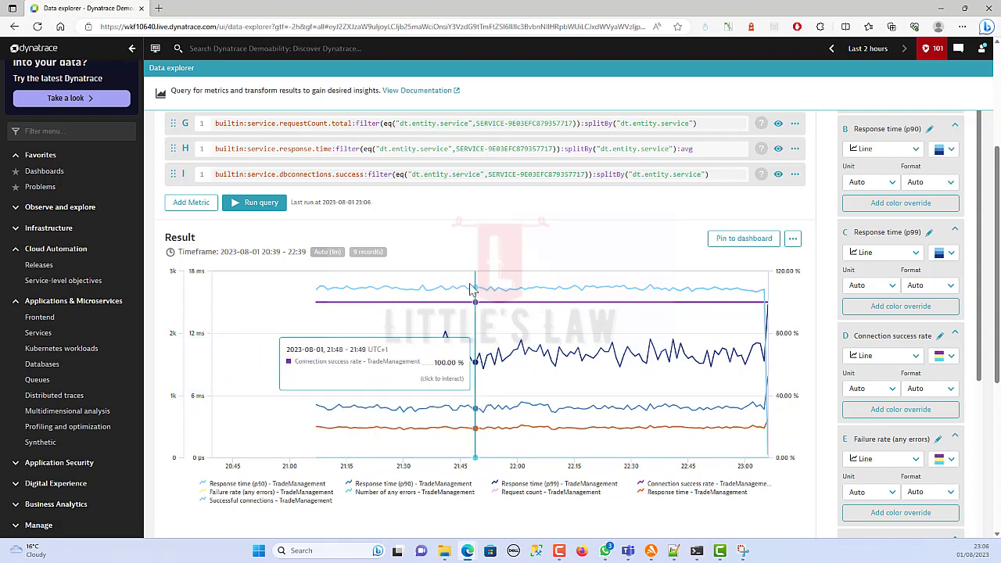
Review the throughput and failure rate details of easyTradeLoginService and easyTradeManager among TradeManagement's related services
scroll(324, 150, up, 2)
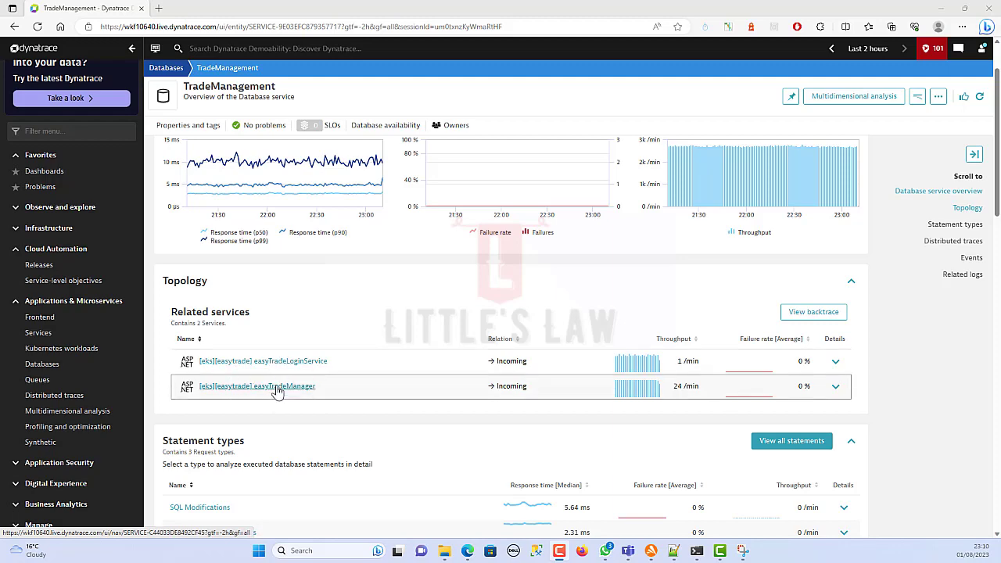
scroll(275, 390, down, 2)
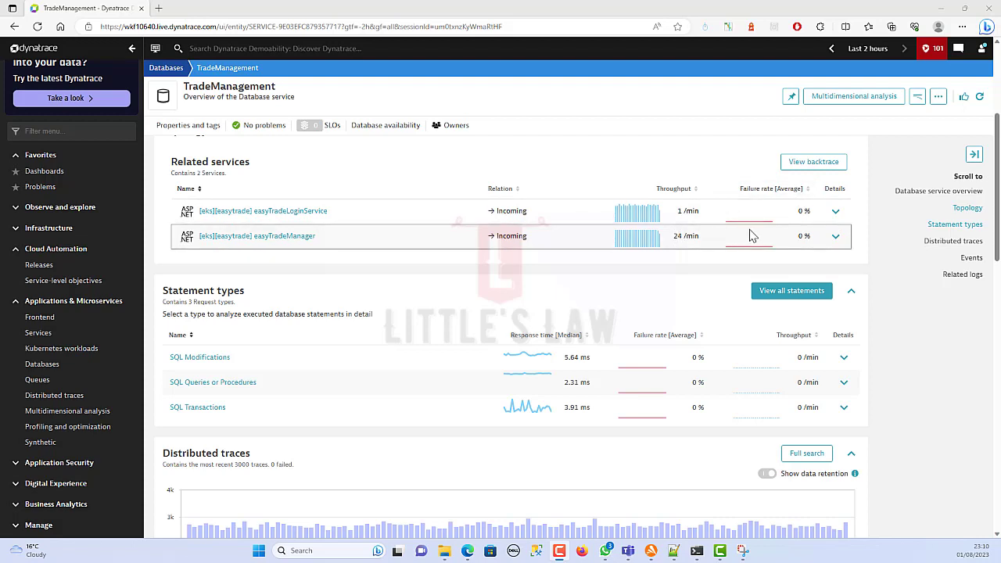
click(835, 211)
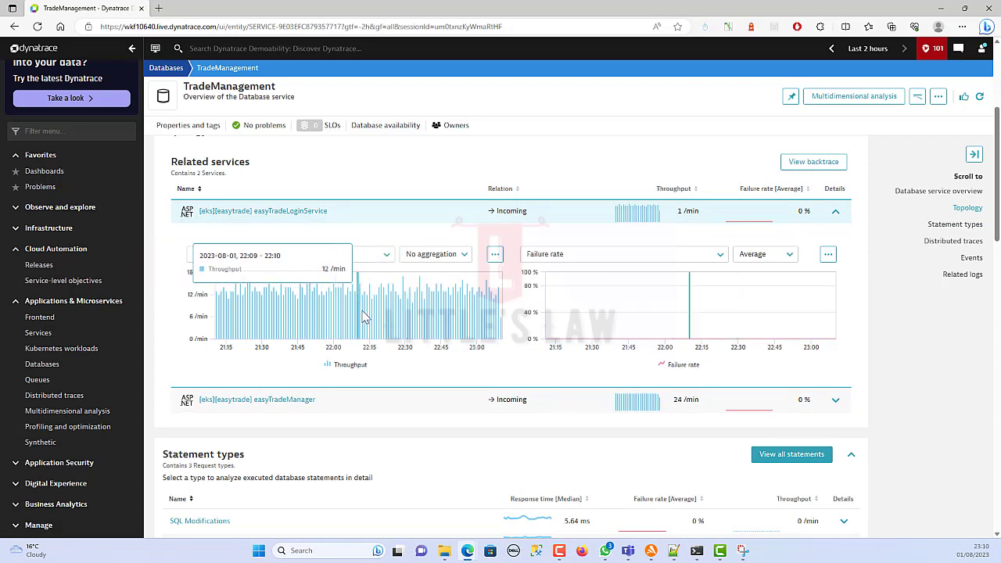
click(835, 211)
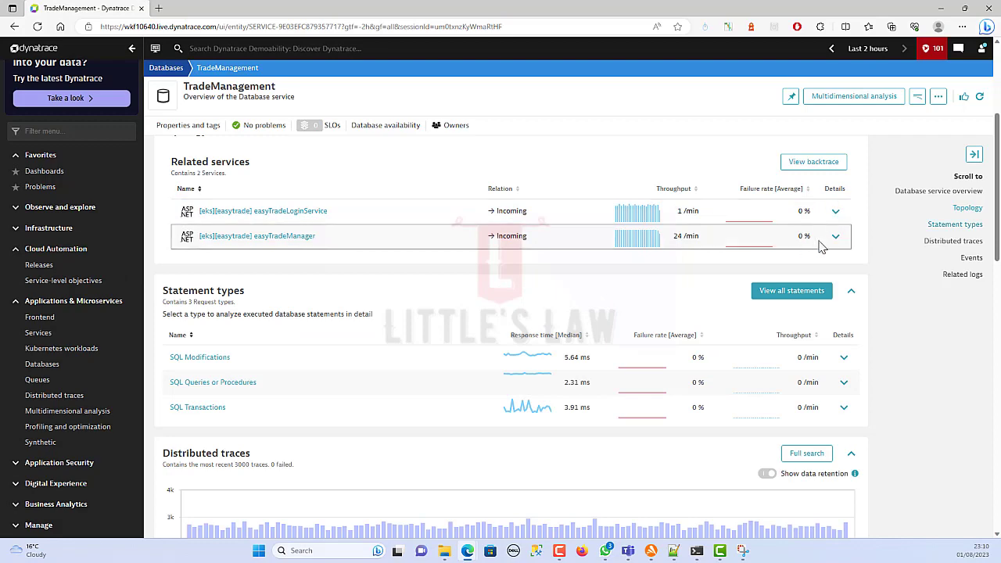
click(834, 237)
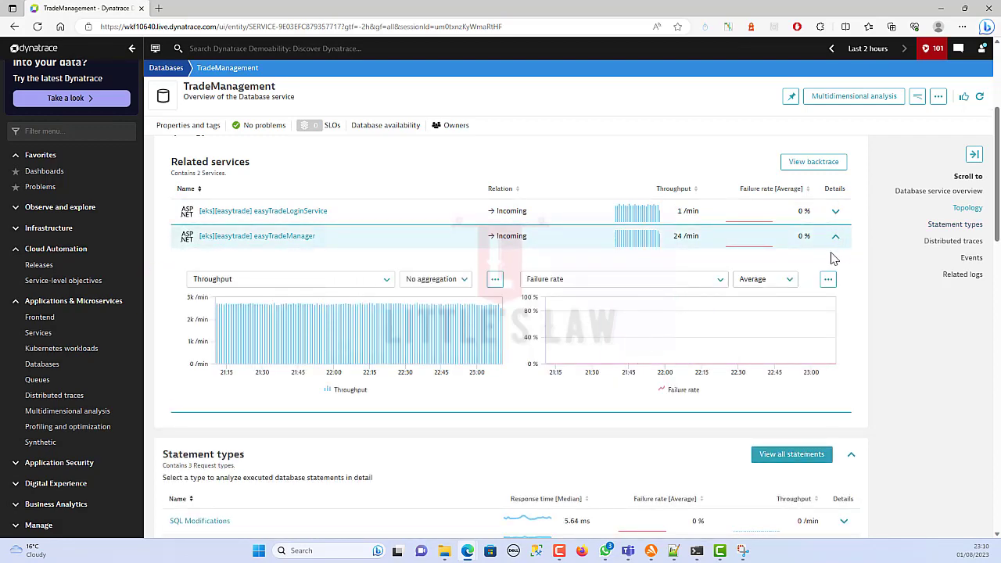
click(835, 238)
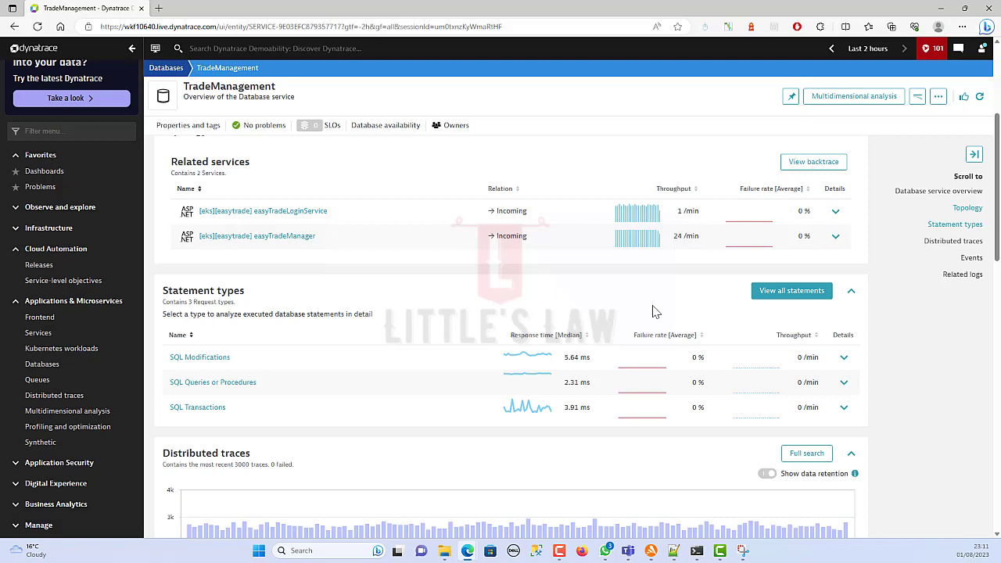
View TradeManagement's service-level backtrace, check the incoming requests and outgoing calls, and return to the database overview
click(813, 163)
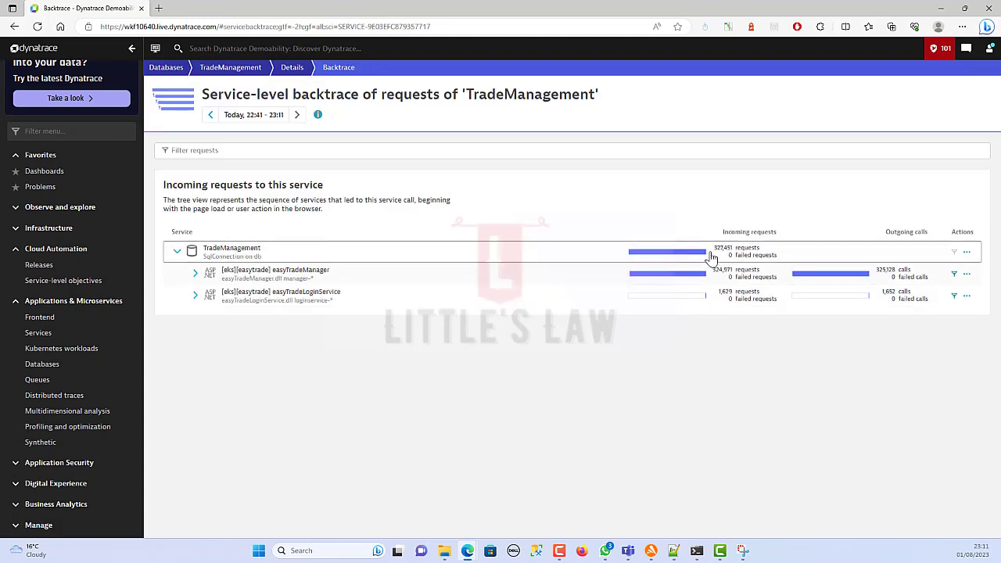
mouse_move(717, 255)
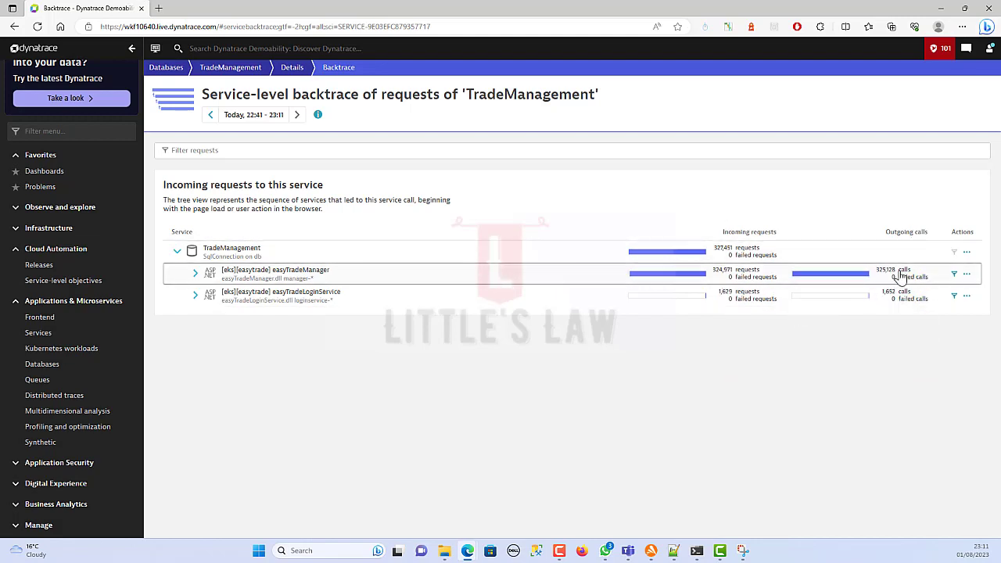
mouse_move(899, 284)
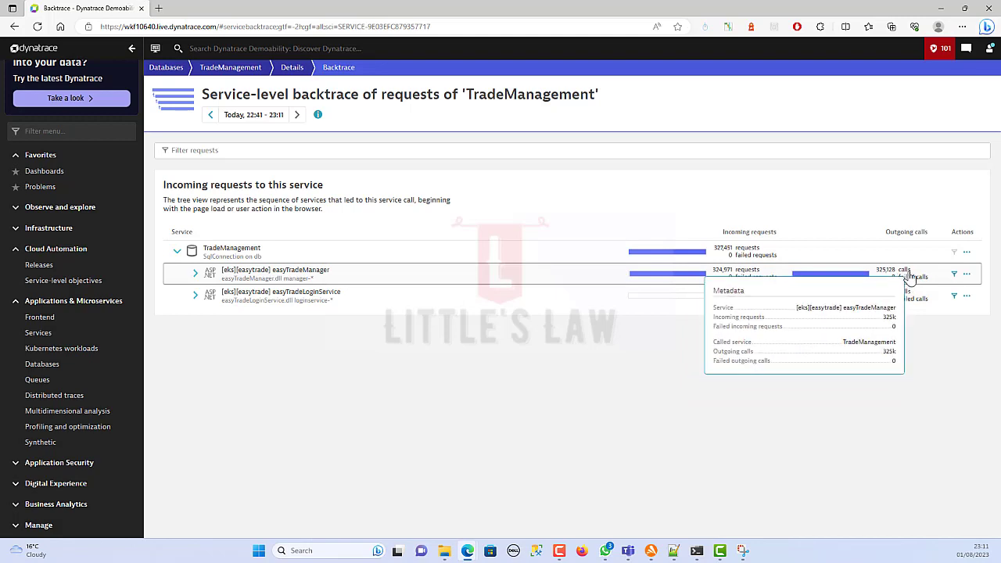
mouse_move(904, 305)
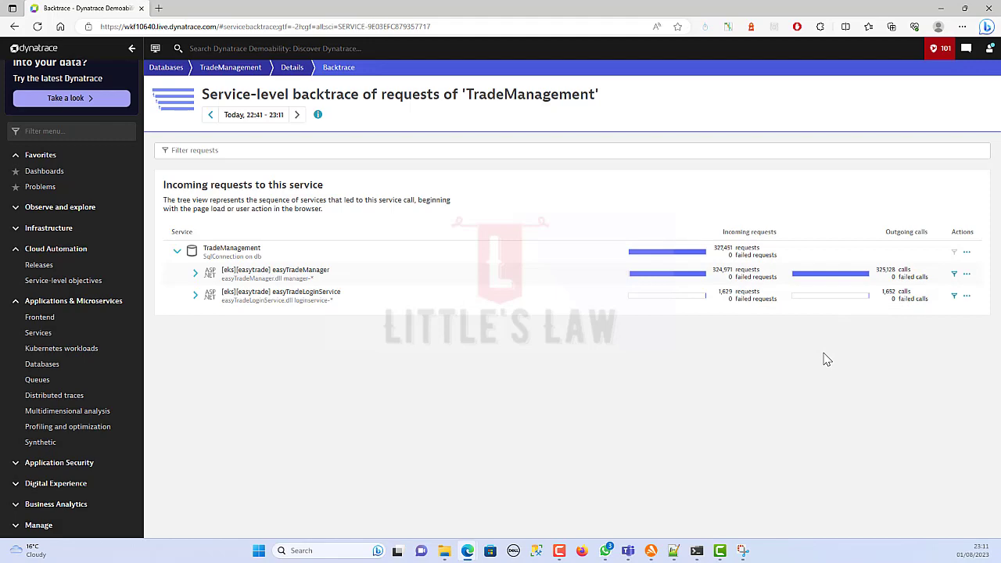
click(15, 27)
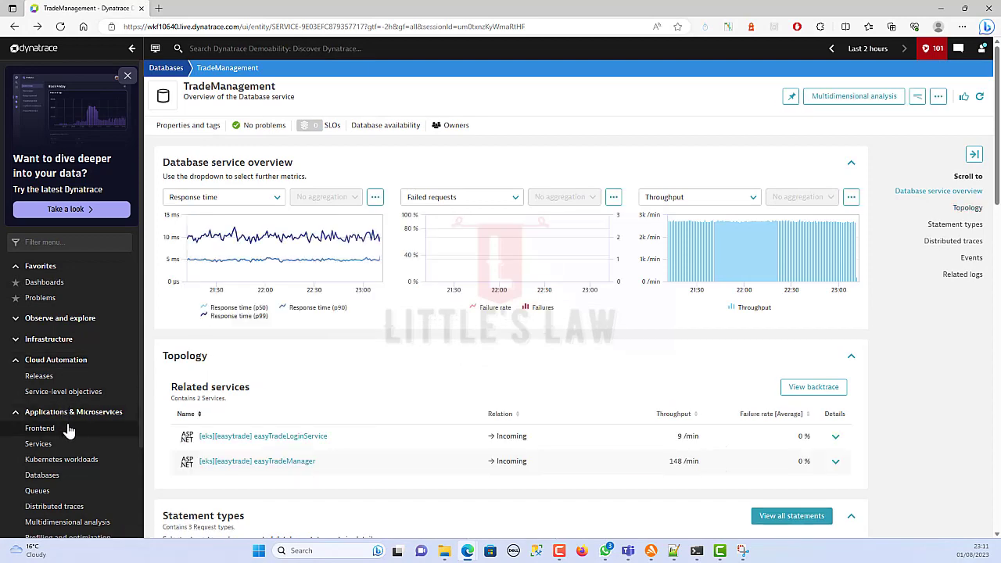
Open the details of the SQL Queries or Procedures statement type for TradeManagement
scroll(464, 426, down, 2)
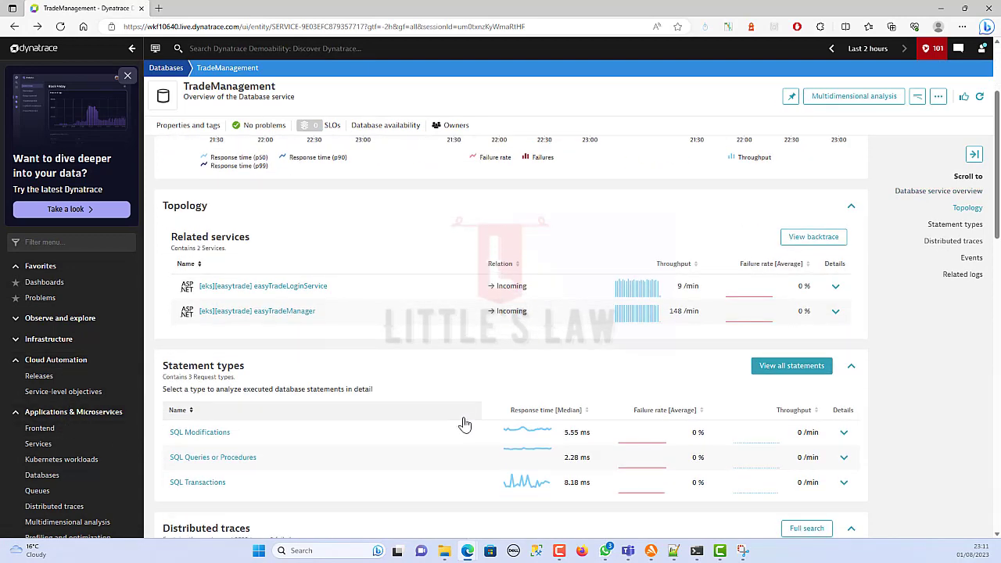
scroll(342, 429, down, 2)
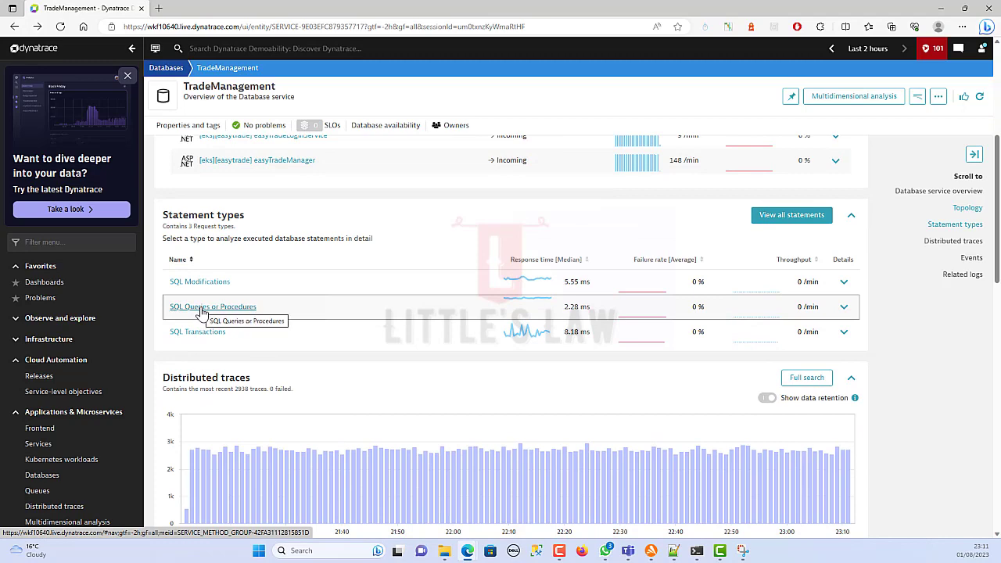
scroll(201, 311, down, 2)
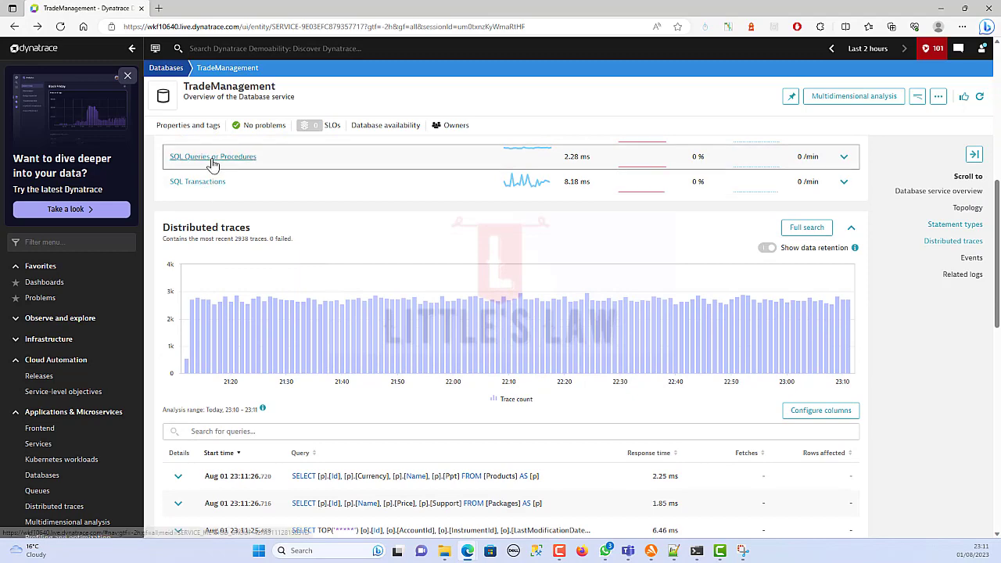
click(211, 158)
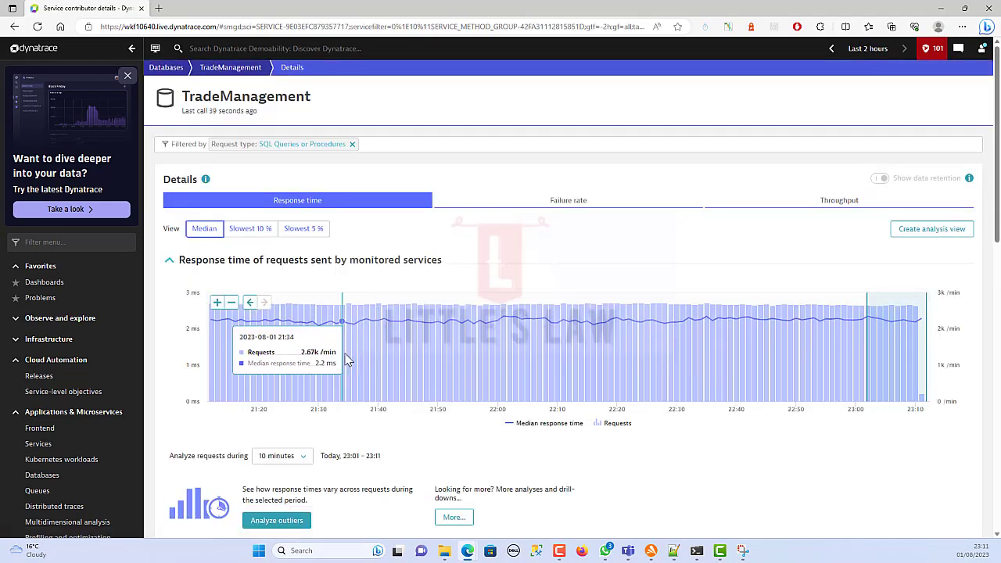
Sort the database statements by Slowest 10 % in descending order and inspect the slowest one
scroll(368, 331, down, 4)
scroll(416, 299, down, 2)
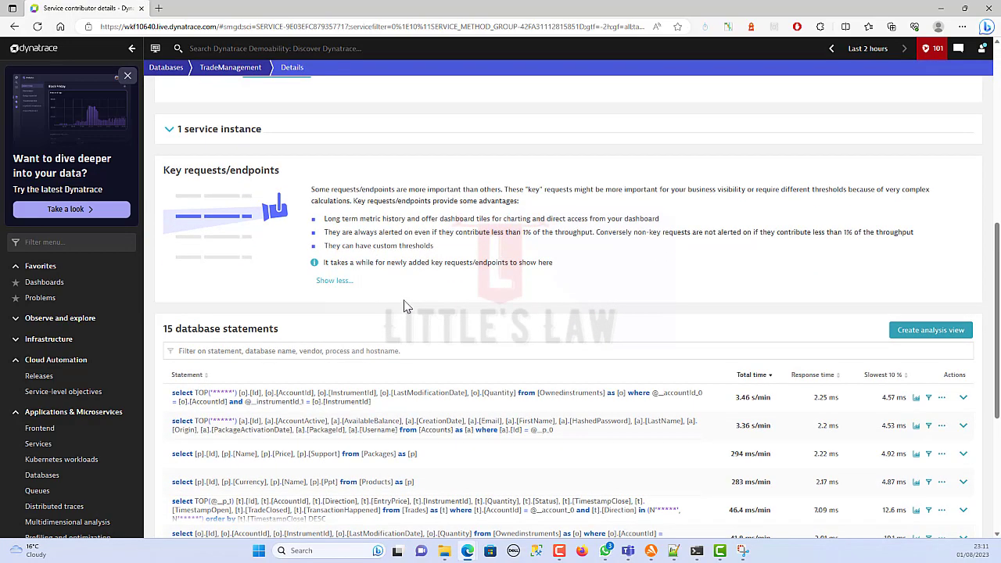
scroll(384, 397, down, 2)
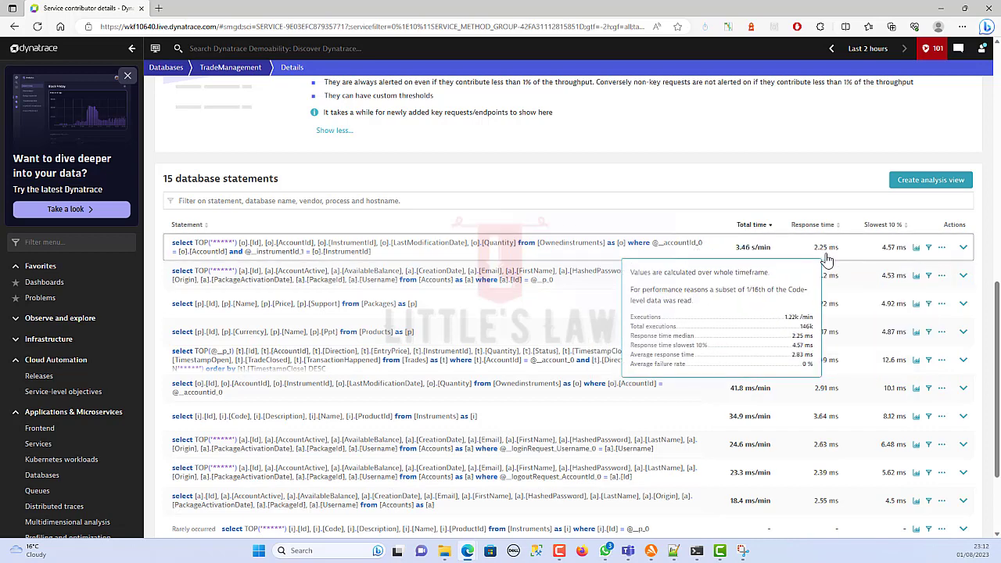
click(883, 225)
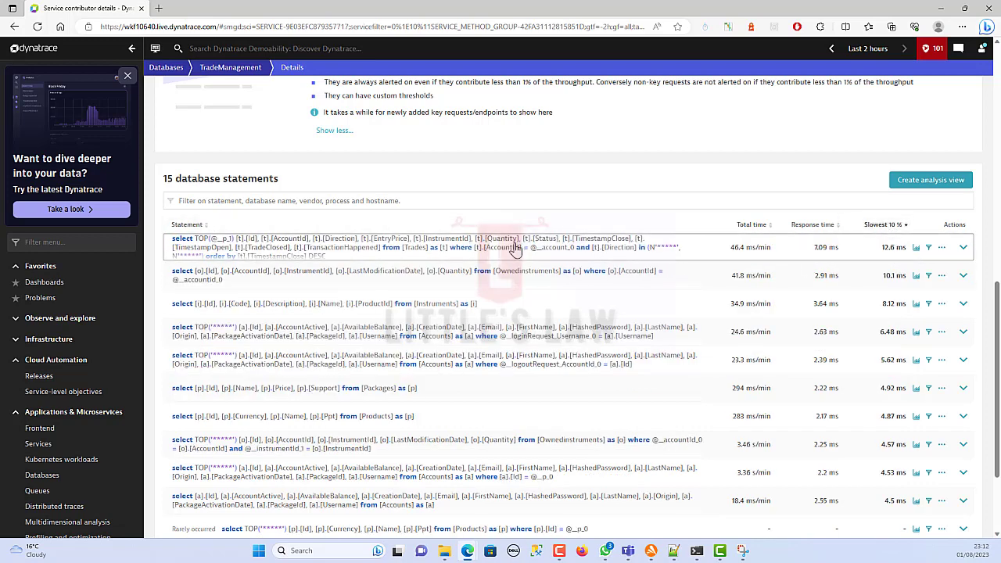
mouse_move(514, 249)
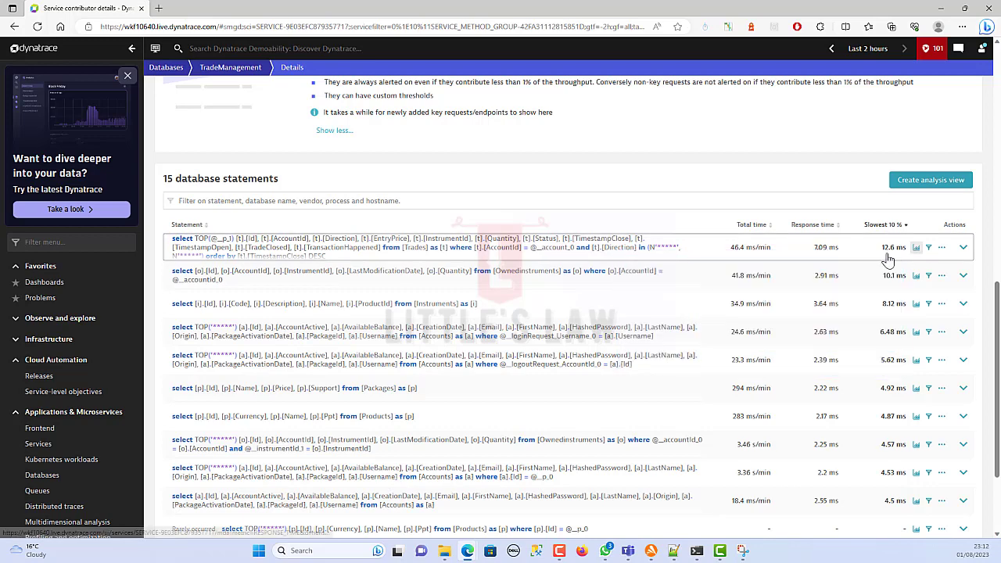
Expand the details of the slowest statement, the select from Trades, and compare its timings with the other database statements
click(963, 247)
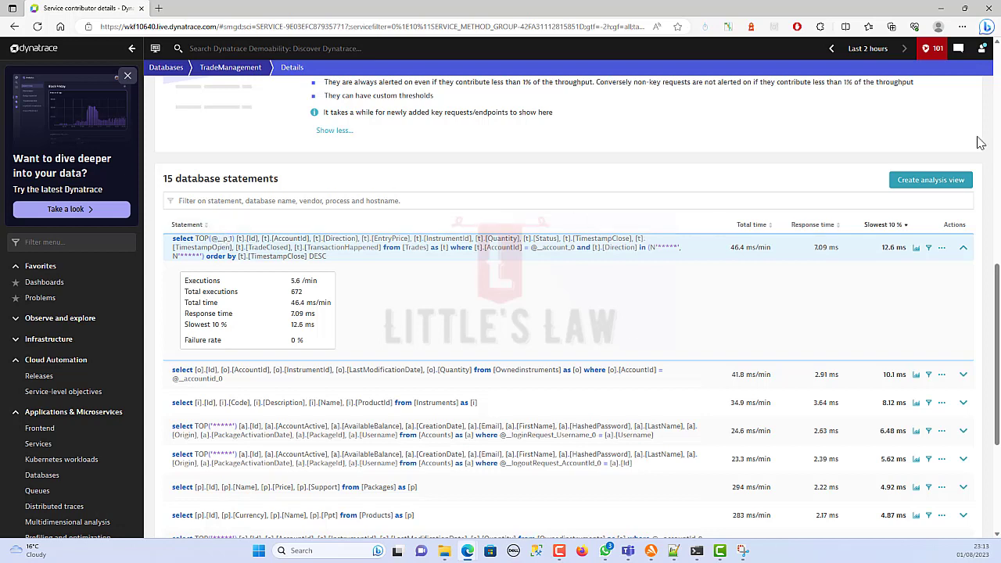
mouse_move(818, 254)
mouse_move(749, 259)
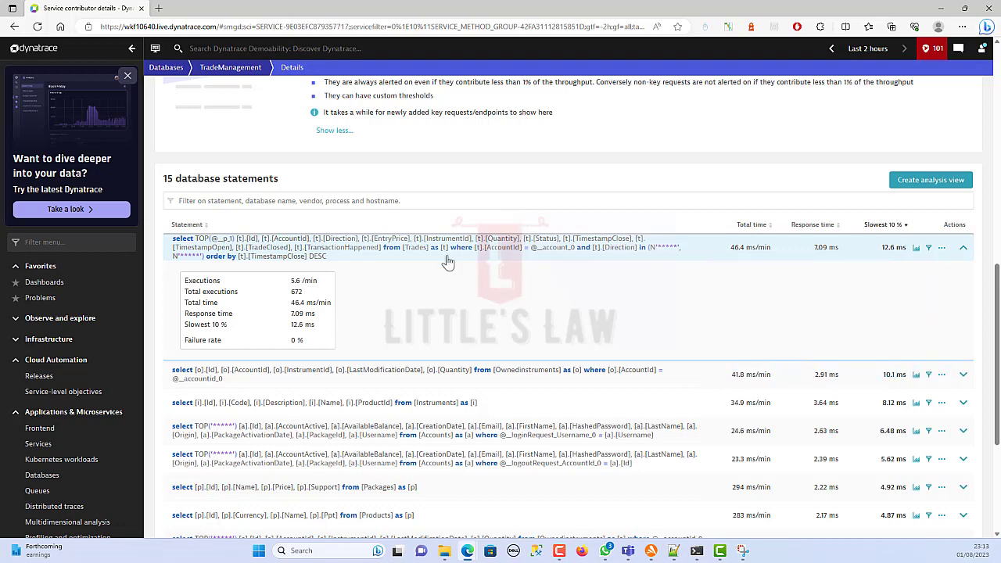
mouse_move(418, 254)
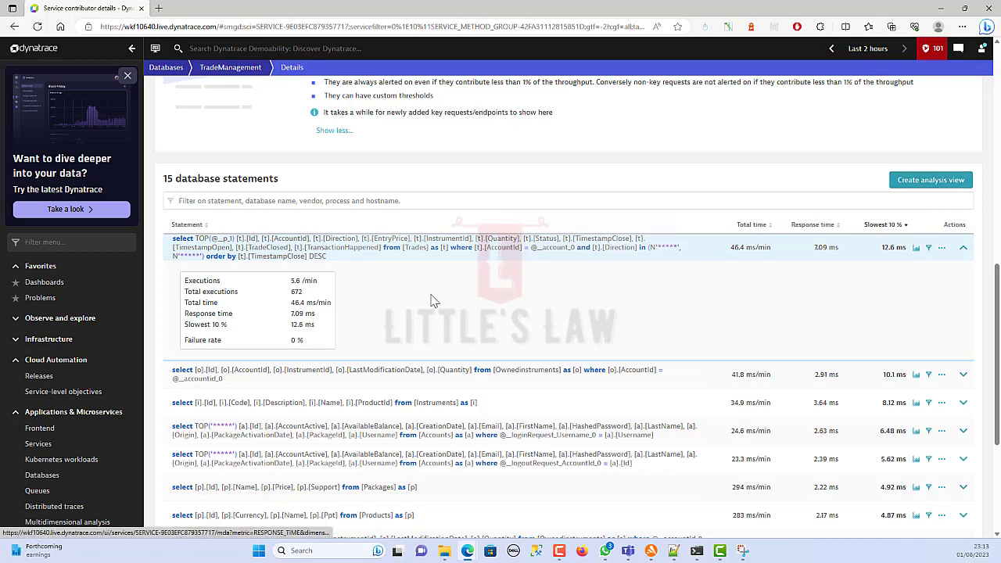
scroll(257, 349, down, 3)
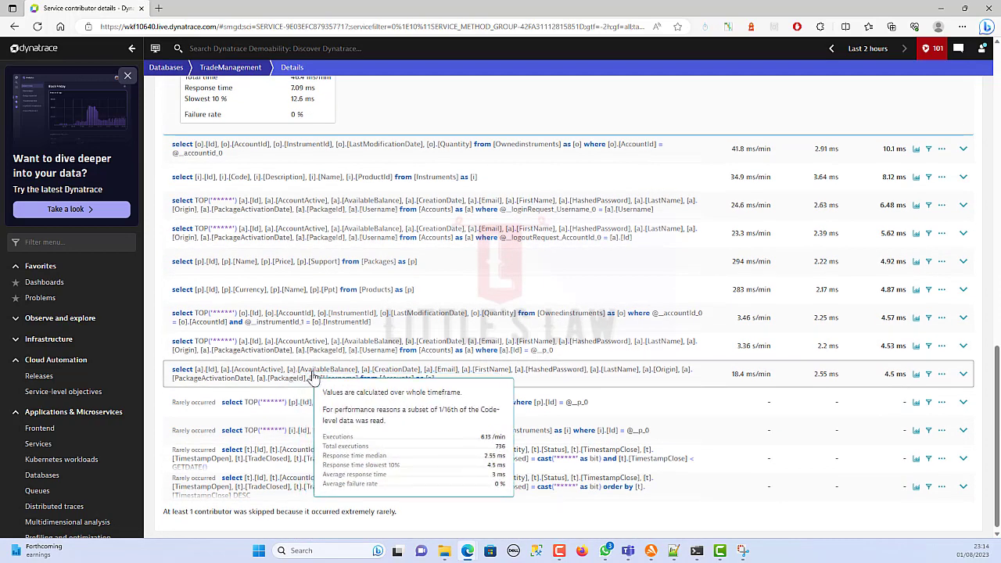
scroll(317, 374, up, 3)
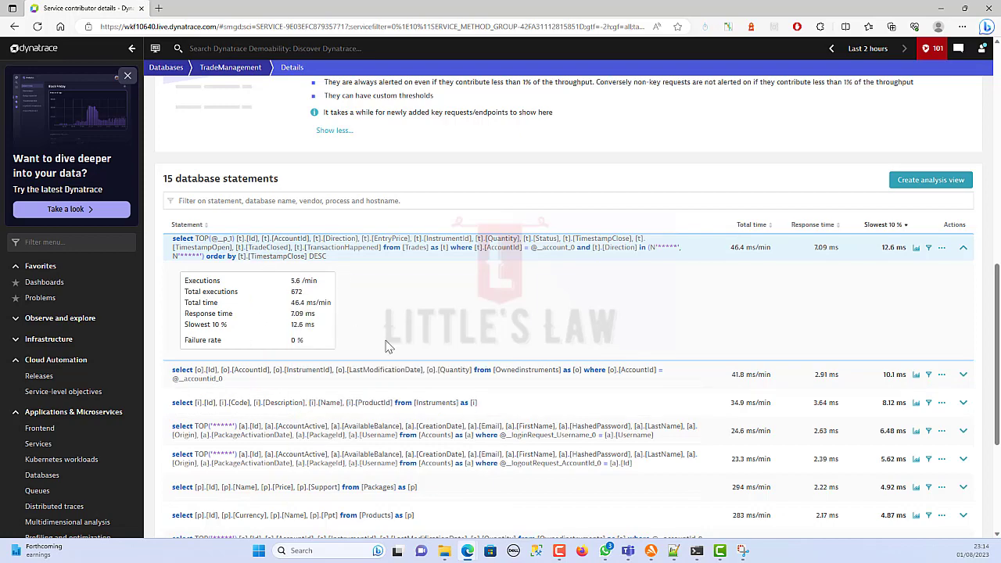
scroll(388, 346, up, 3)
scroll(766, 391, down, 3)
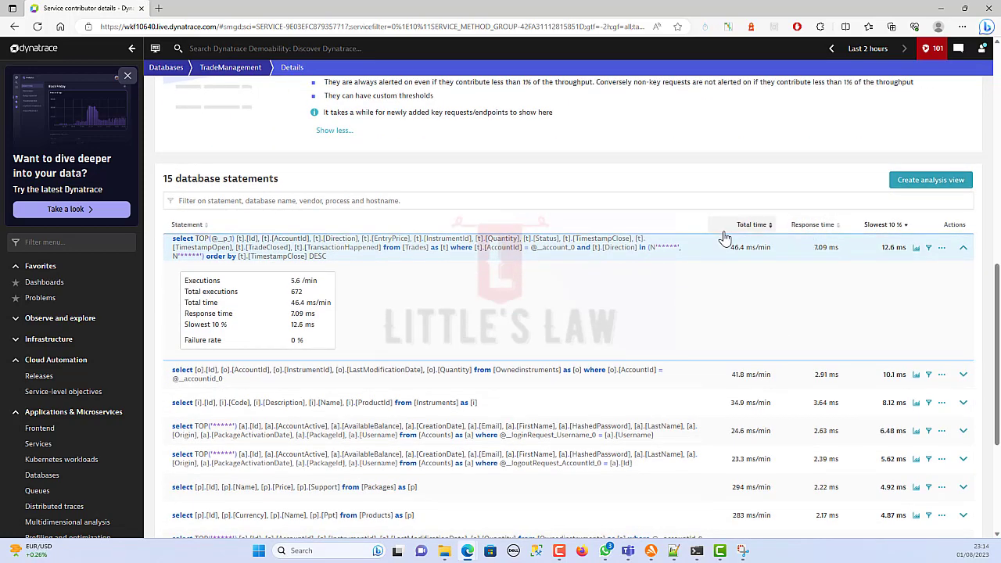
mouse_move(393, 379)
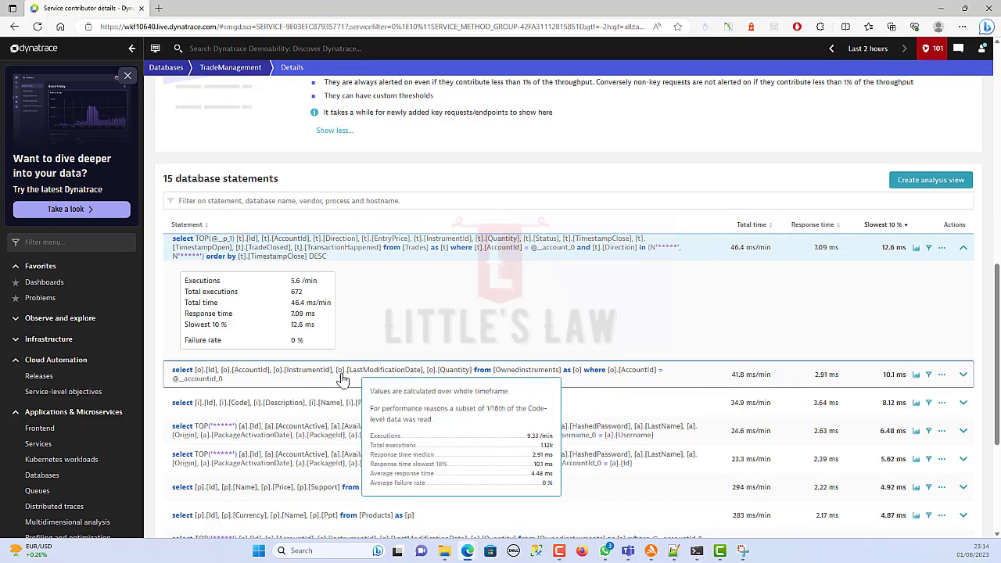
Return to the TradeManagement overview and review its distributed traces, events and related logs
scroll(346, 387, up, 10)
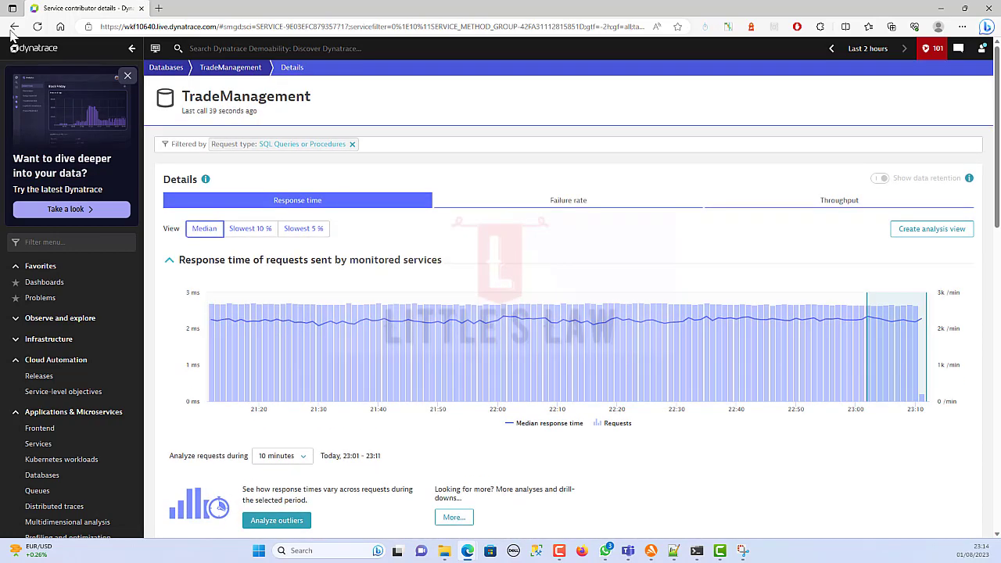
click(14, 27)
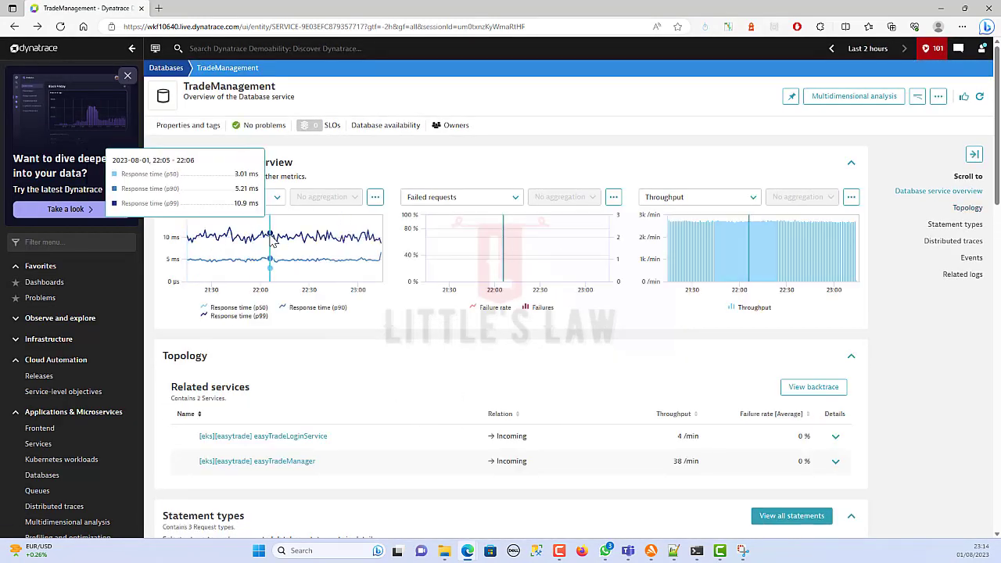
scroll(391, 313, down, 4)
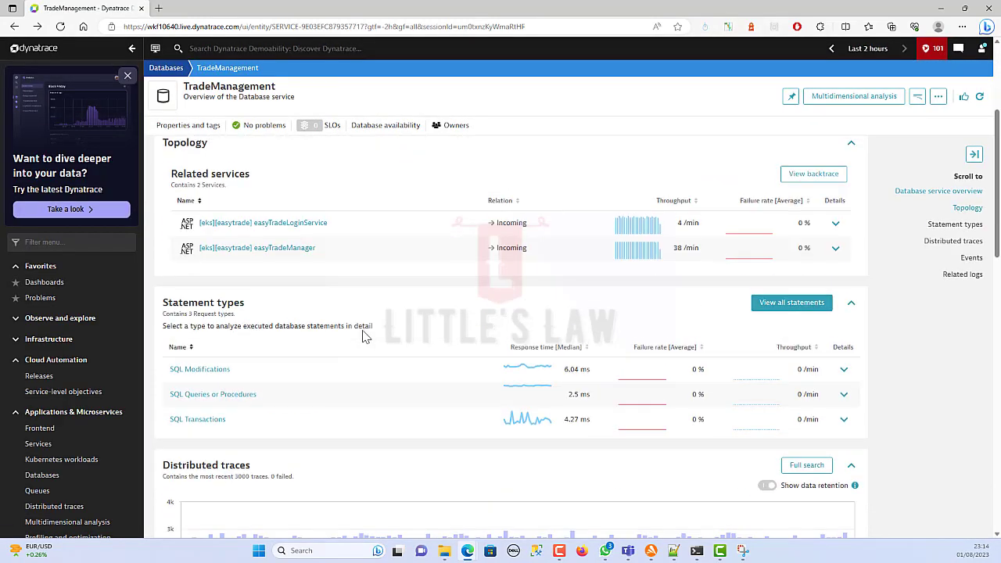
scroll(289, 387, down, 5)
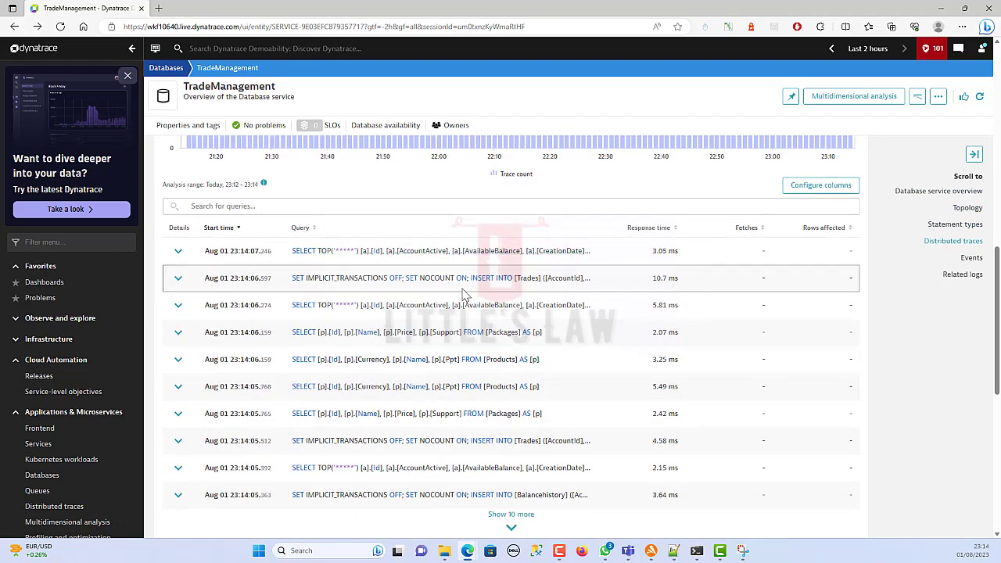
scroll(461, 293, up, 1)
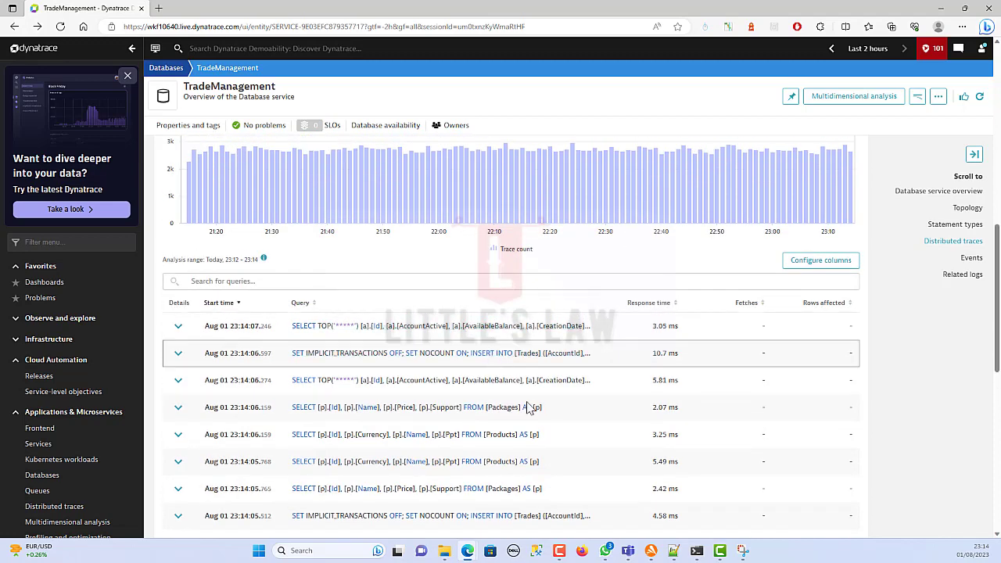
scroll(547, 409, down, 3)
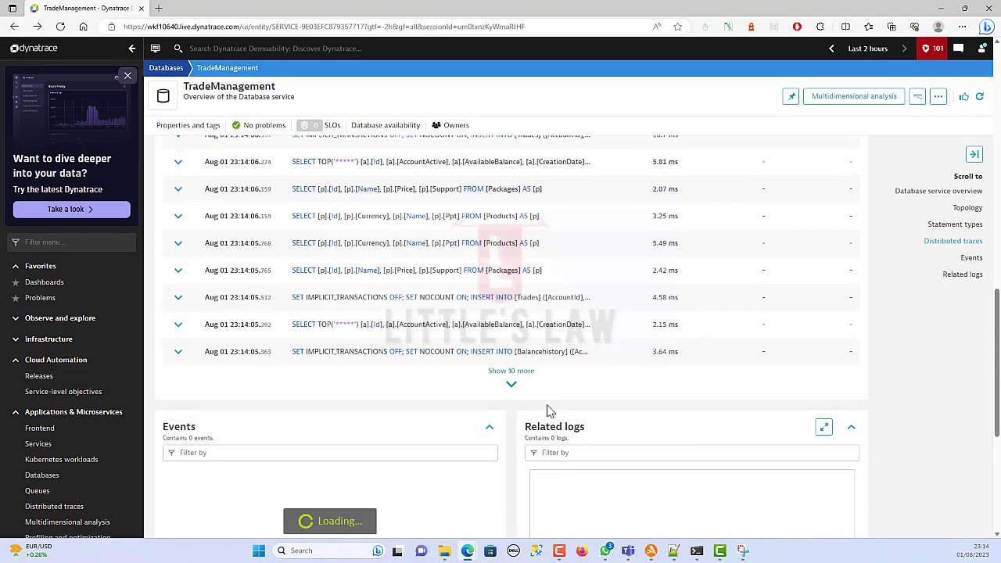
scroll(548, 408, down, 4)
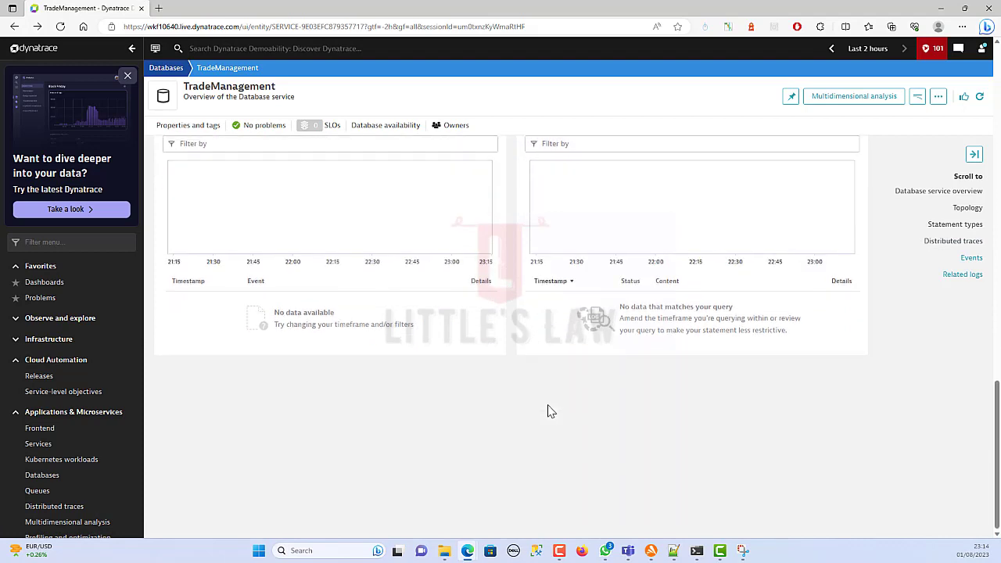